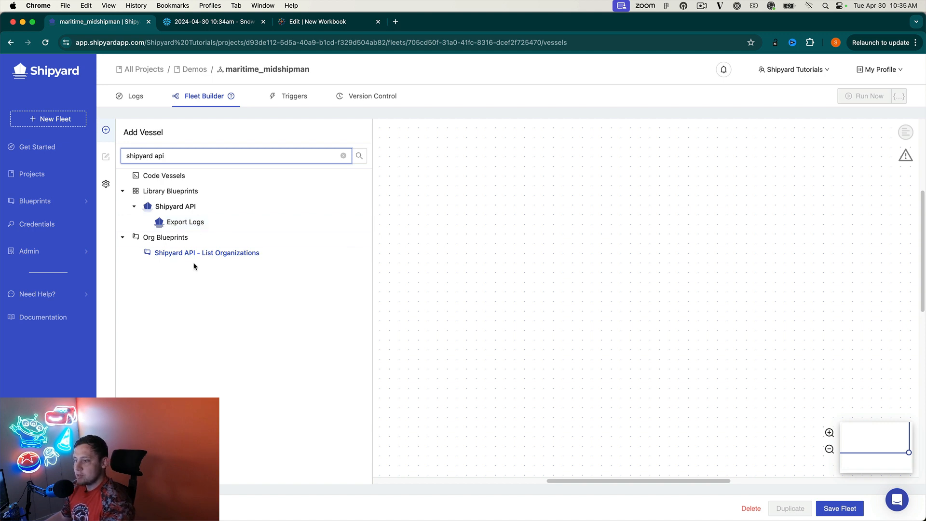
# Add an Export Logs vessel to the canvas and fill its API key from the password manager.
pyautogui.click(197, 223)
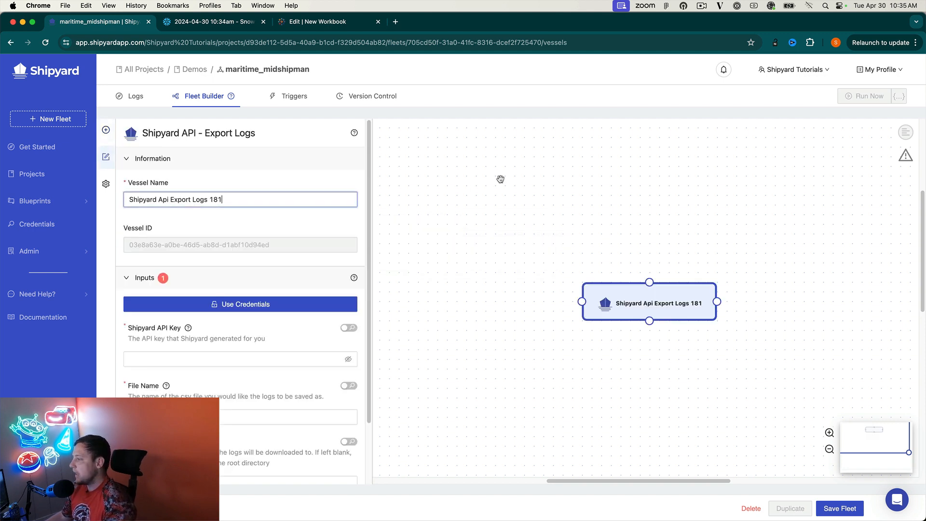
pyautogui.moveTo(619, 302); pyautogui.dragTo(475, 201)
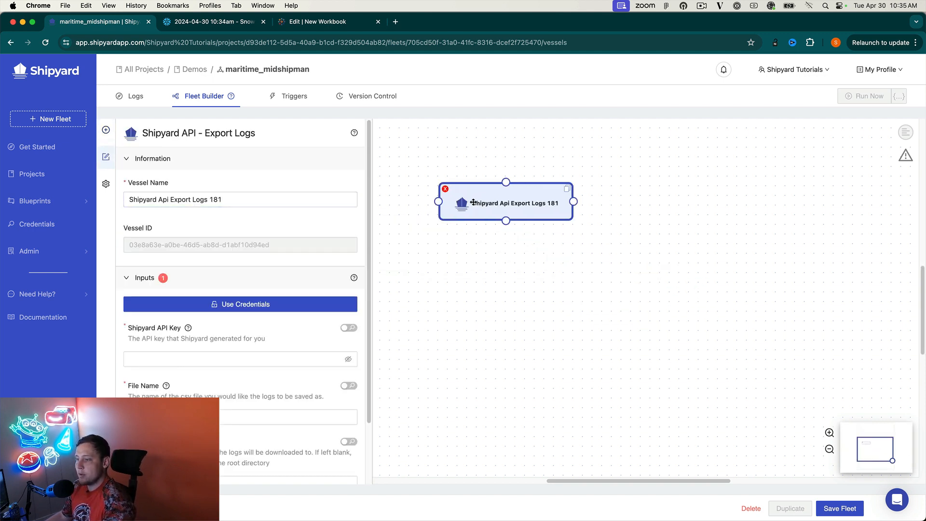
pyautogui.click(247, 361)
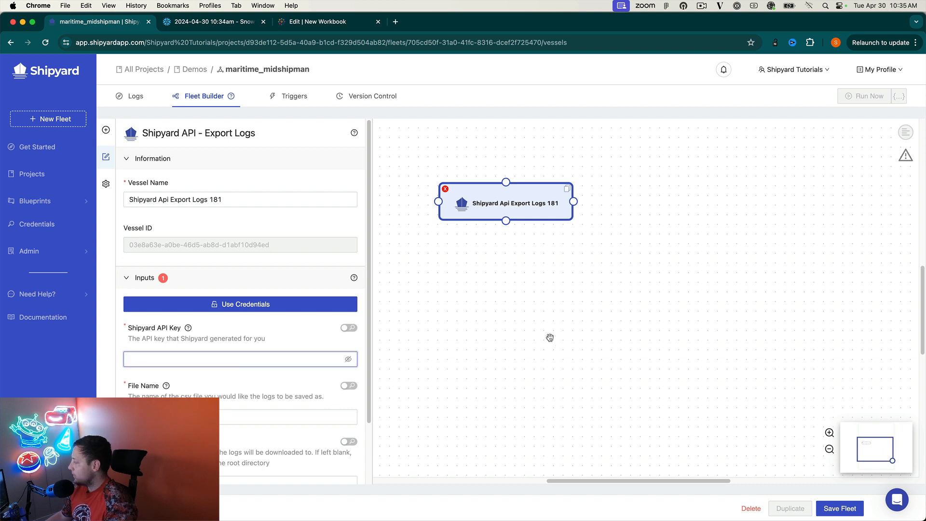
pyautogui.press('super+shift+space')
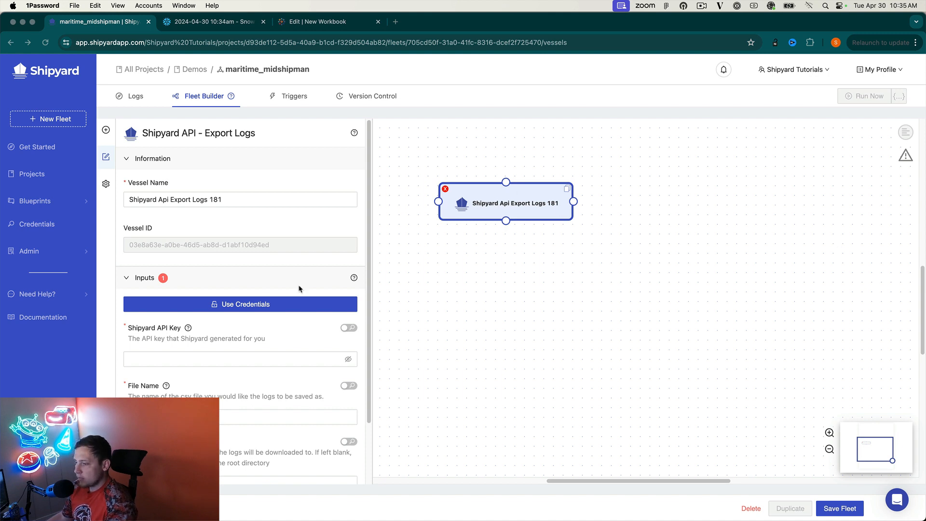
pyautogui.click(220, 360)
pyautogui.press('super+v')
pyautogui.scroll(-2, 220, 362)
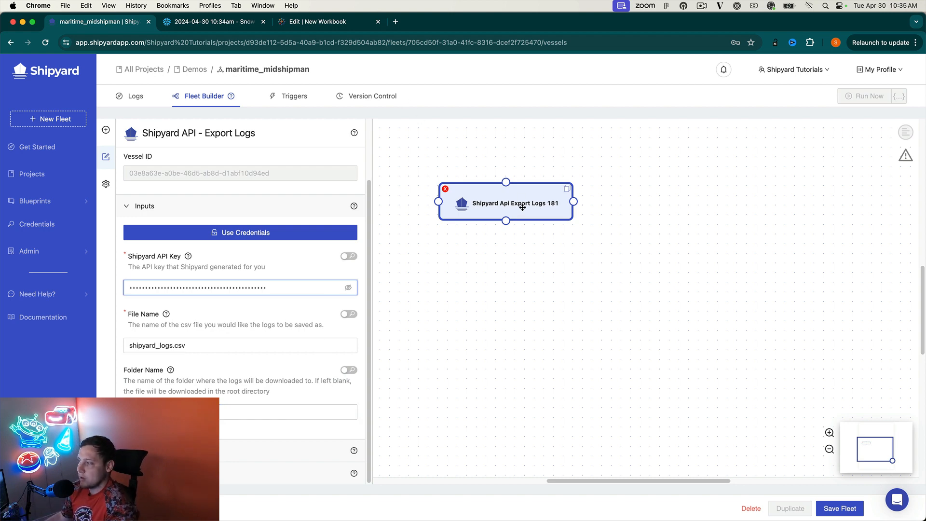
pyautogui.moveTo(522, 206); pyautogui.dragTo(503, 216)
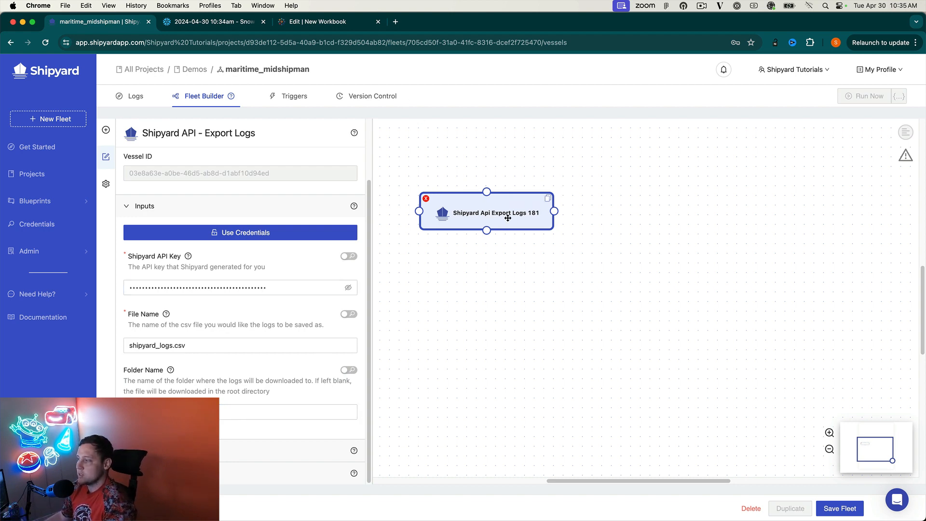
# Add a Snowflake Upload File to Table vessel beside the export vessel using Snowflake Demo credentials.
pyautogui.click(106, 129)
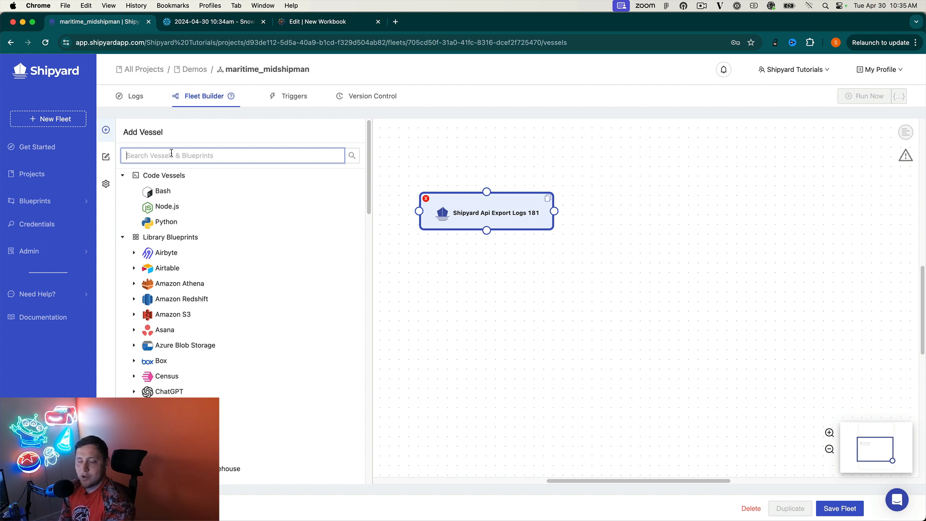
pyautogui.write('snowfl')
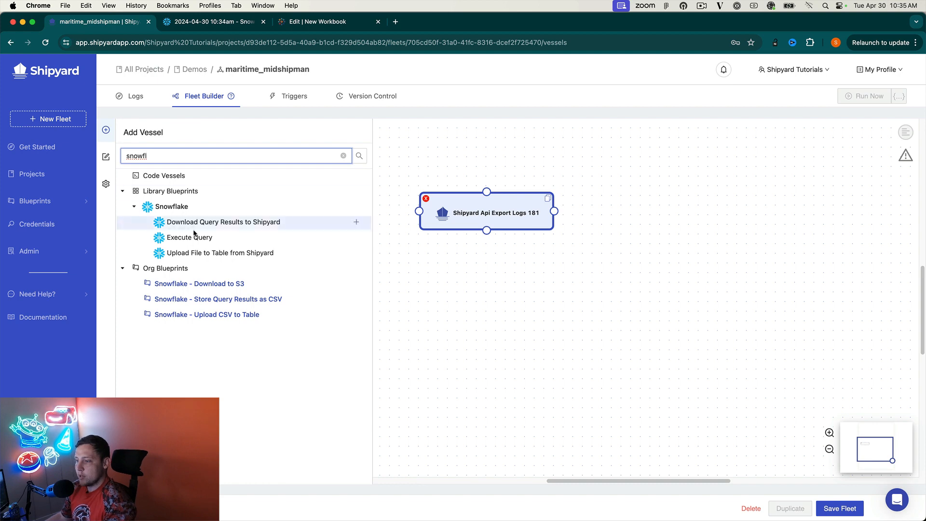
pyautogui.click(197, 255)
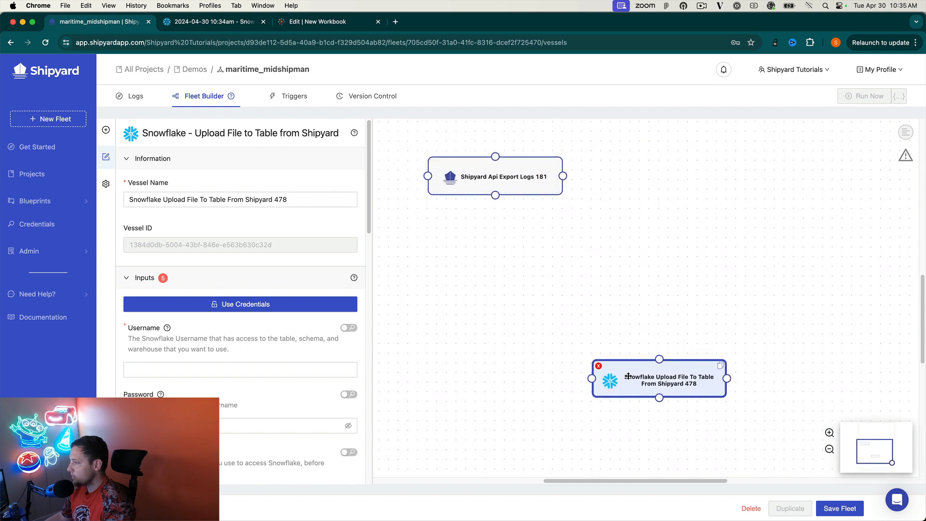
pyautogui.moveTo(630, 379); pyautogui.dragTo(671, 174)
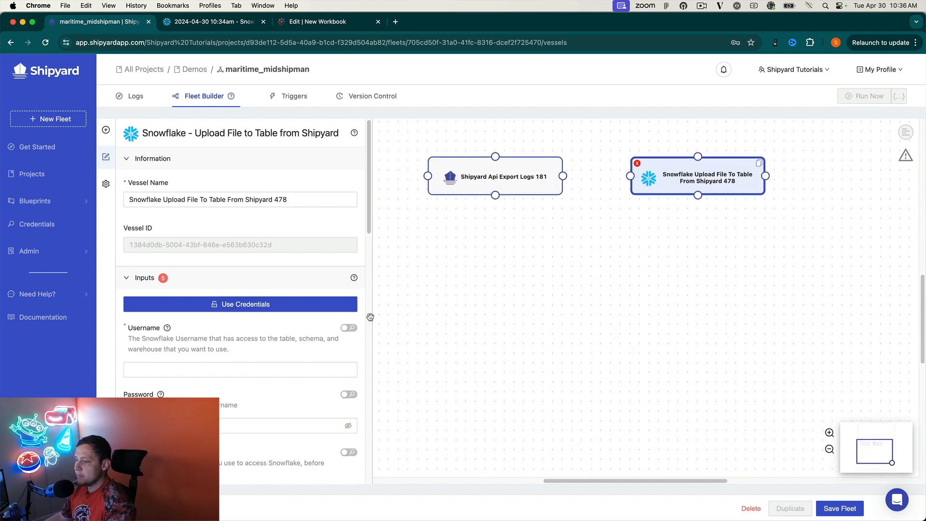
pyautogui.click(261, 304)
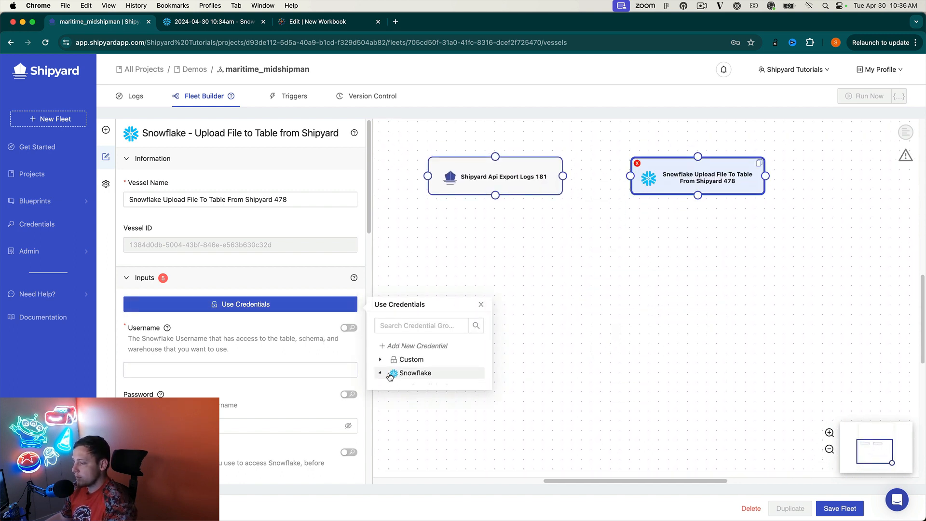
pyautogui.click(393, 372)
pyautogui.click(424, 385)
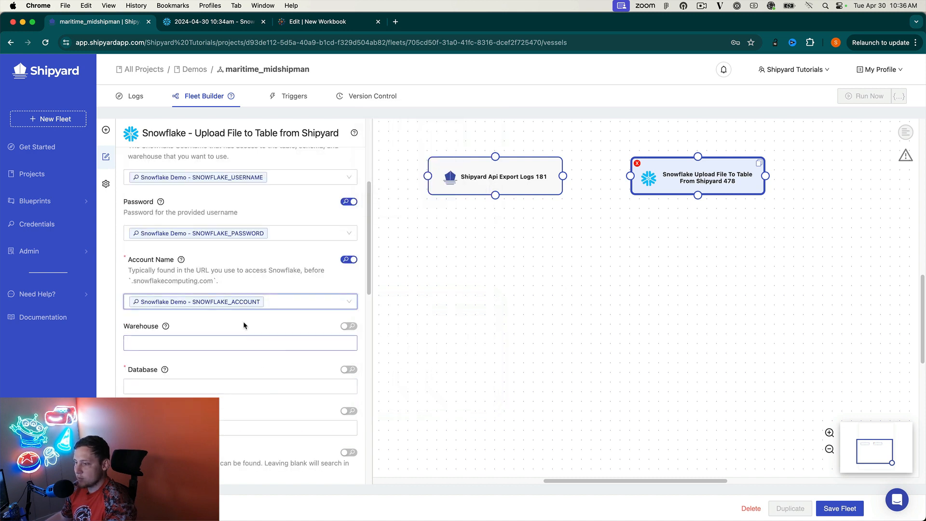
# Set the warehouse to TEST_WH, database to DEMO_DB and schema to snowflake_video.
pyautogui.press('super+Tab')
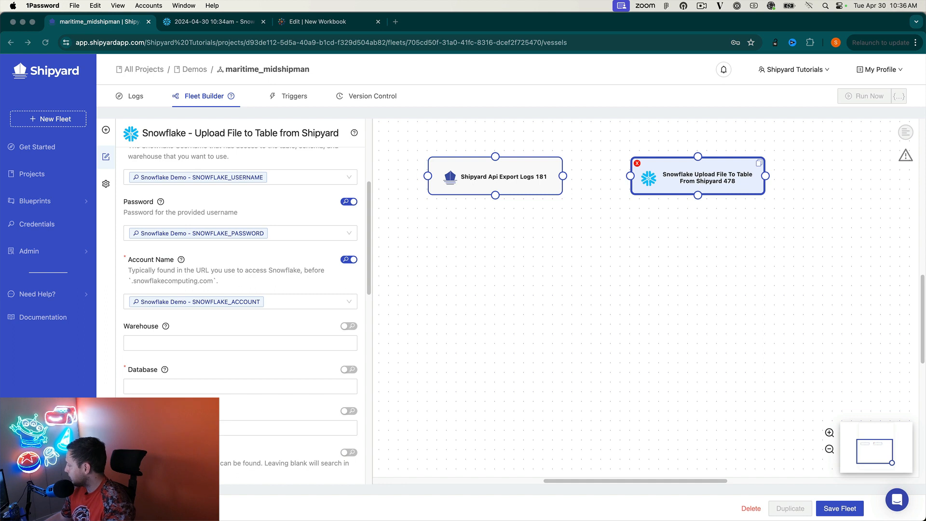
pyautogui.click(154, 343)
pyautogui.click(195, 370)
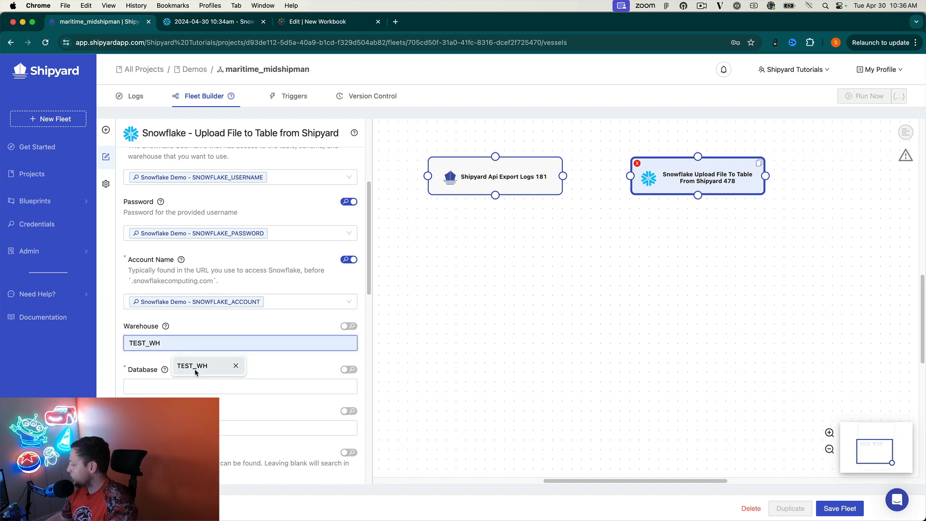
pyautogui.click(195, 387)
pyautogui.write('DEMO_DB')
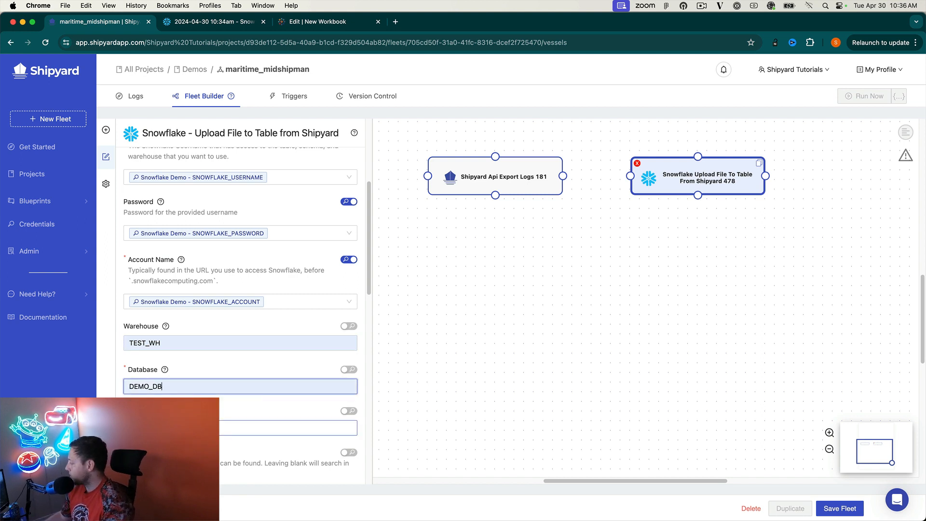
pyautogui.click(195, 428)
pyautogui.click(195, 451)
pyautogui.scroll(-6, 195, 452)
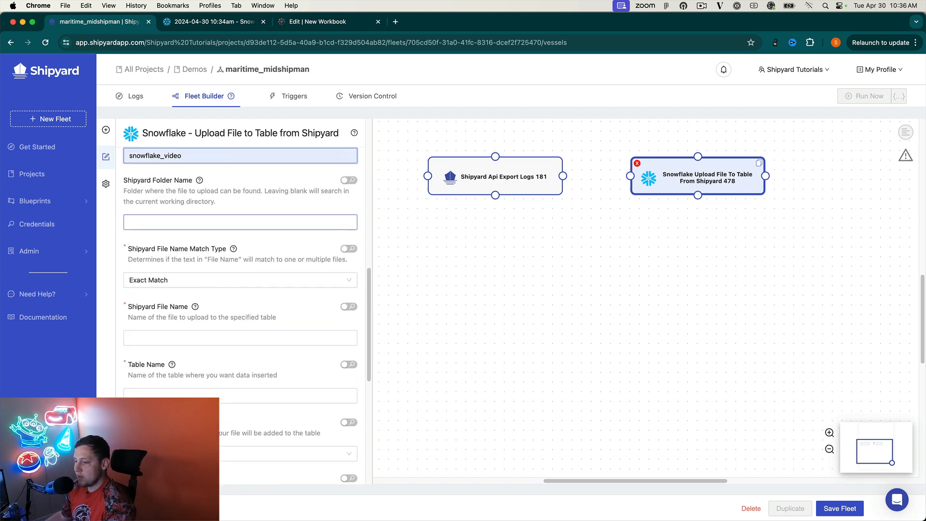
# Upload shipyard_logs.csv into the table shipyard_logs.
pyautogui.click(163, 338)
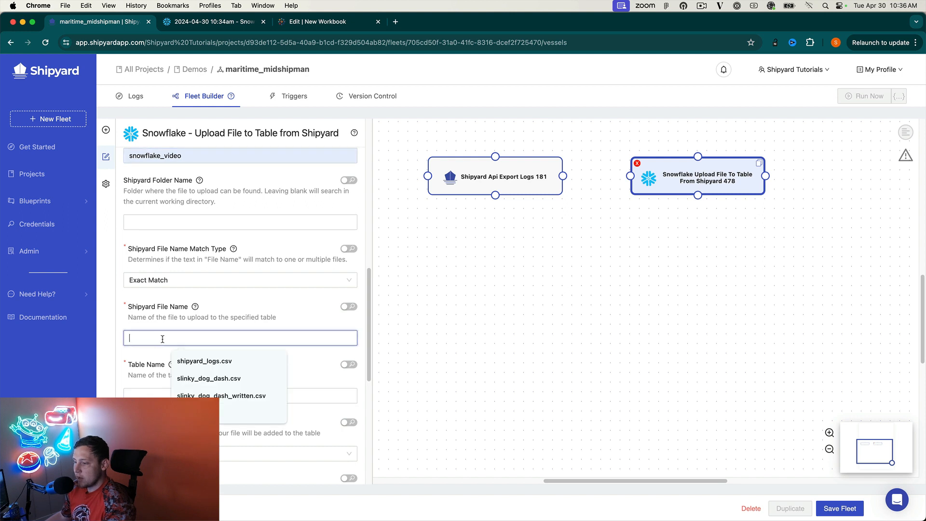
pyautogui.click(183, 360)
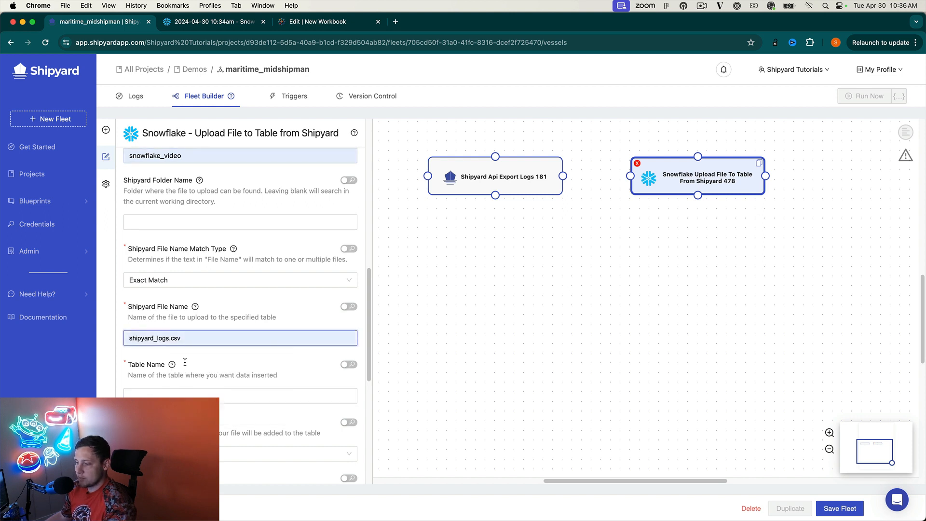
pyautogui.click(194, 395)
pyautogui.write('shipyard_logs')
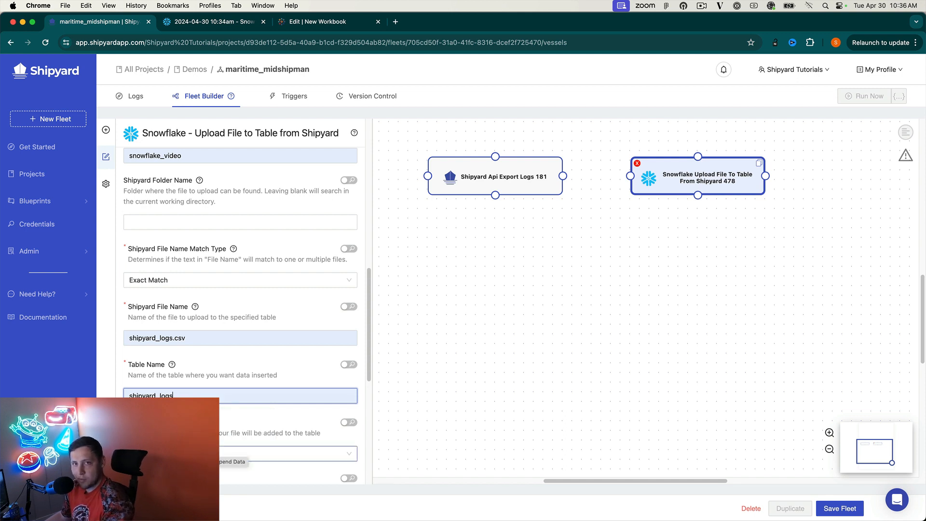
pyautogui.scroll(-2, 194, 395)
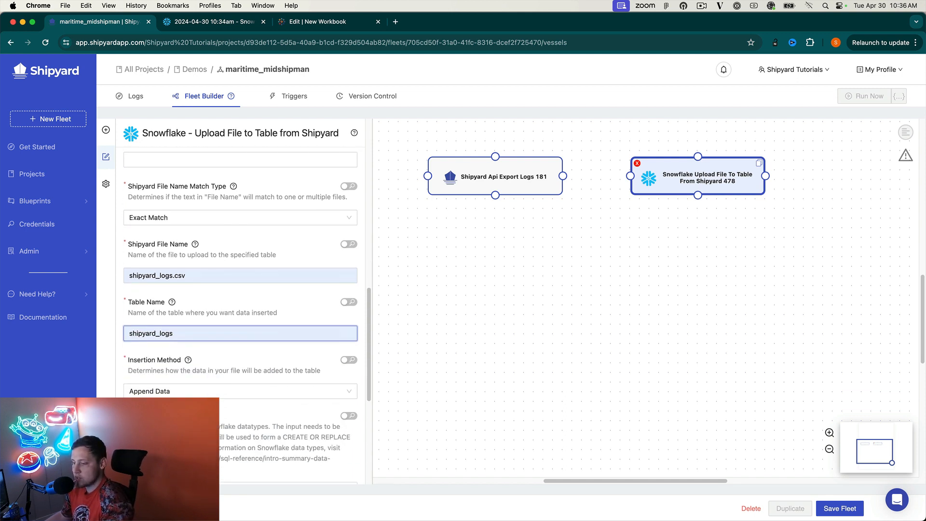
pyautogui.click(194, 391)
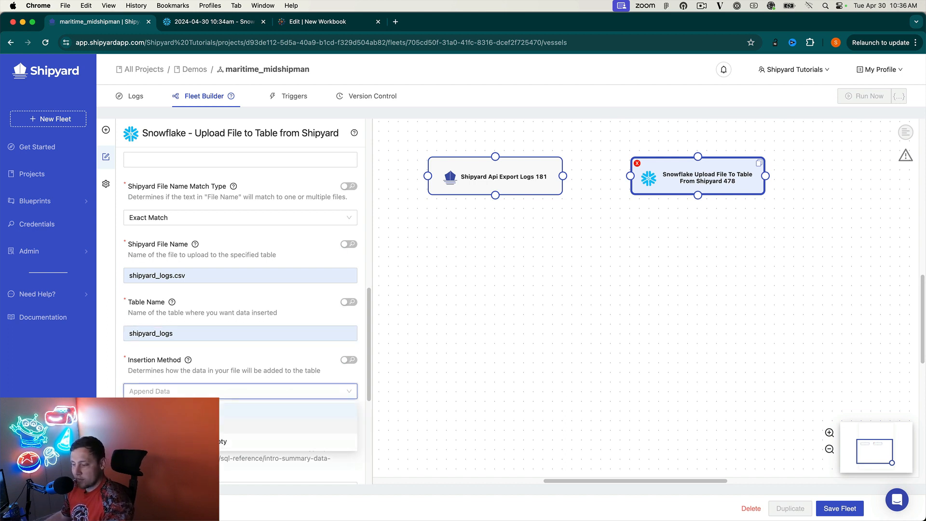
# Switch the Snowflake upload's Insertion Method from Append Data to Replace Data.
pyautogui.click(194, 426)
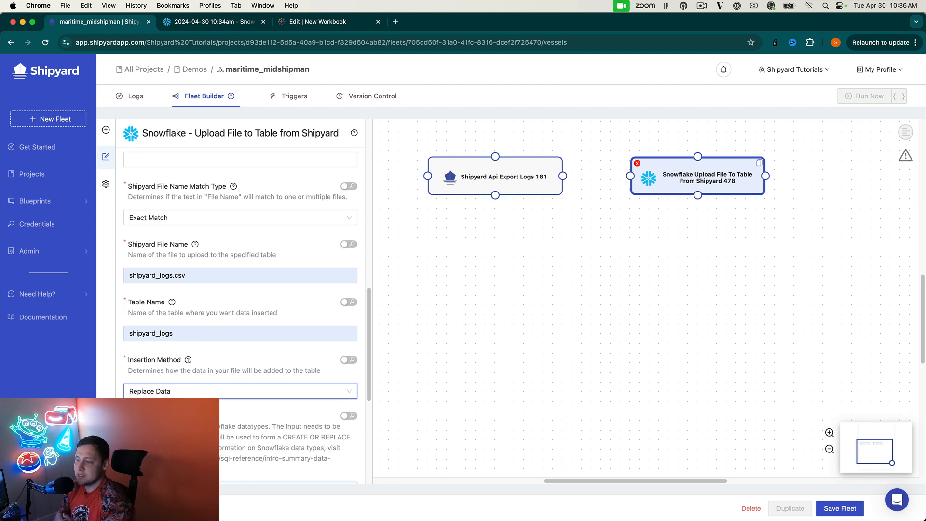
pyautogui.scroll(-5, 219, 421)
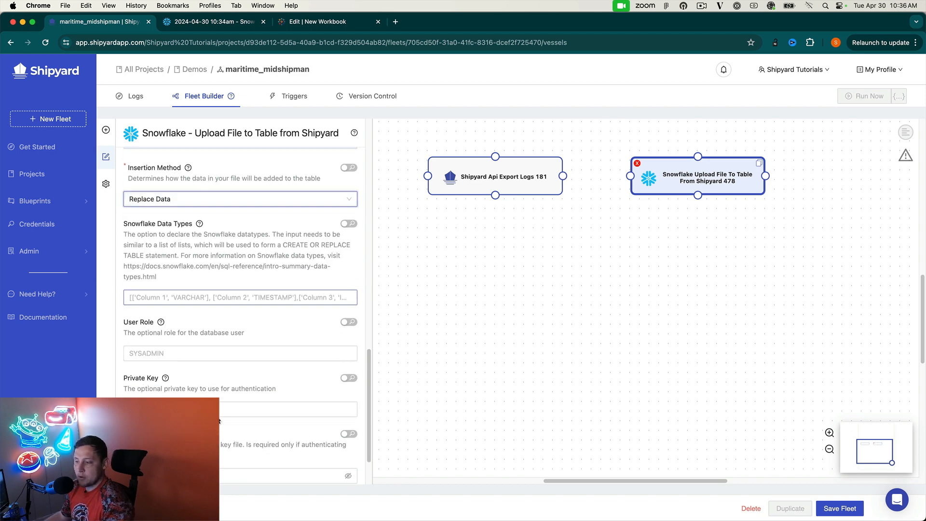
pyautogui.scroll(7, 219, 421)
pyautogui.scroll(10, 219, 421)
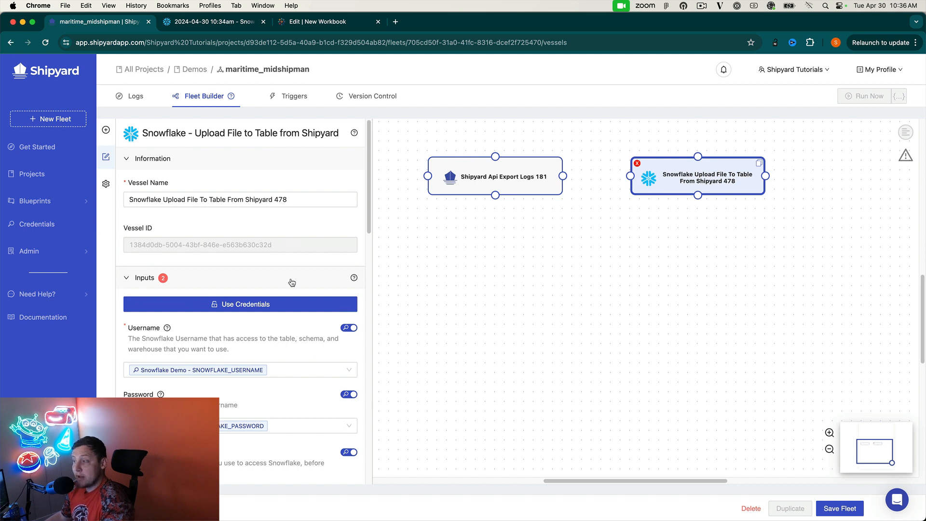
# Link Export Logs to the Snowflake vessel, save the fleet, and run it now.
pyautogui.moveTo(563, 176); pyautogui.dragTo(630, 176)
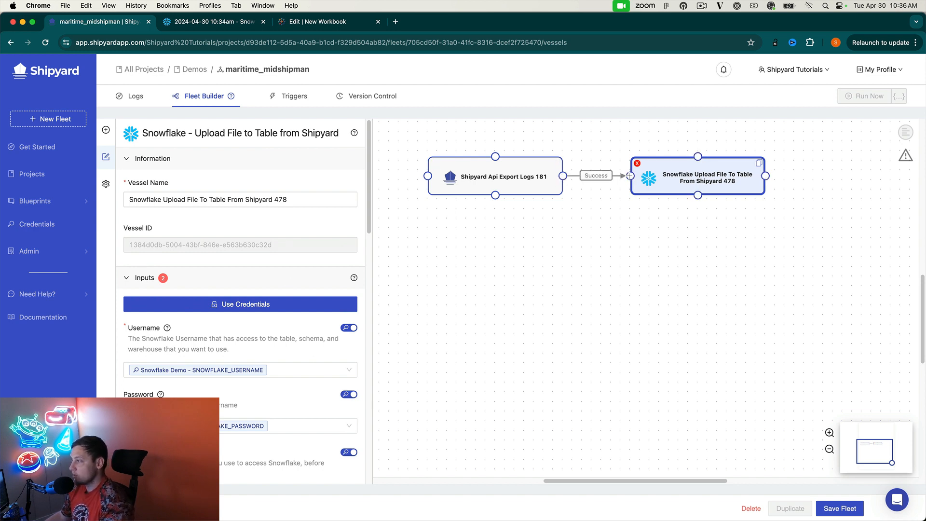
pyautogui.click(837, 509)
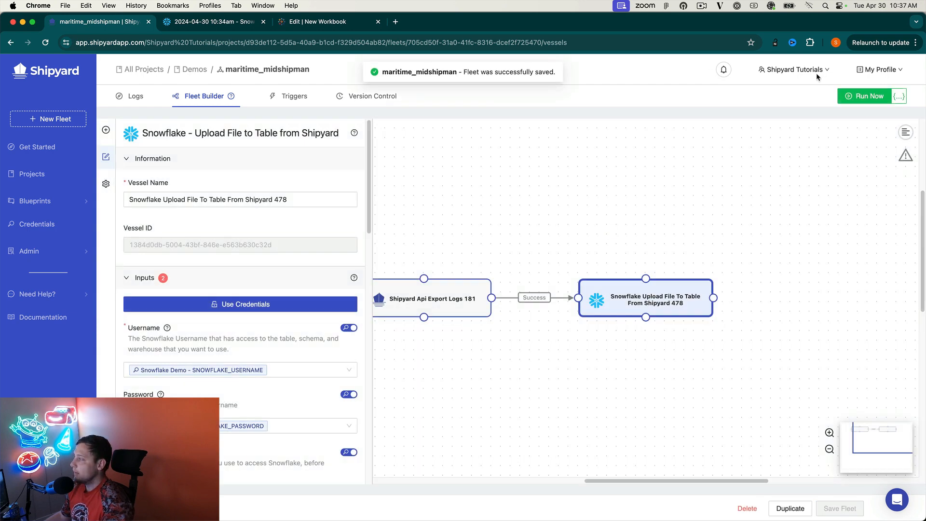
pyautogui.click(856, 95)
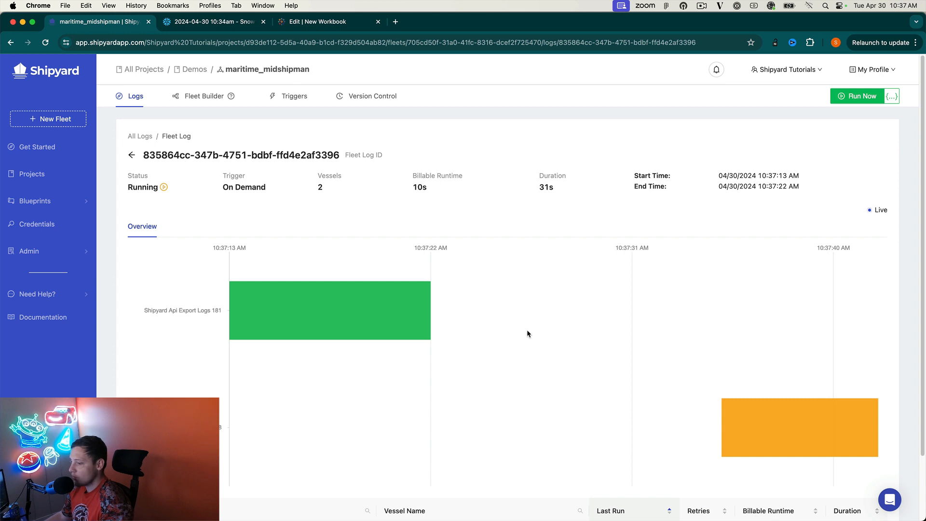
# Watch the fleet log until the run reads Success with 36s billable runtime.
pyautogui.moveTo(703, 419)
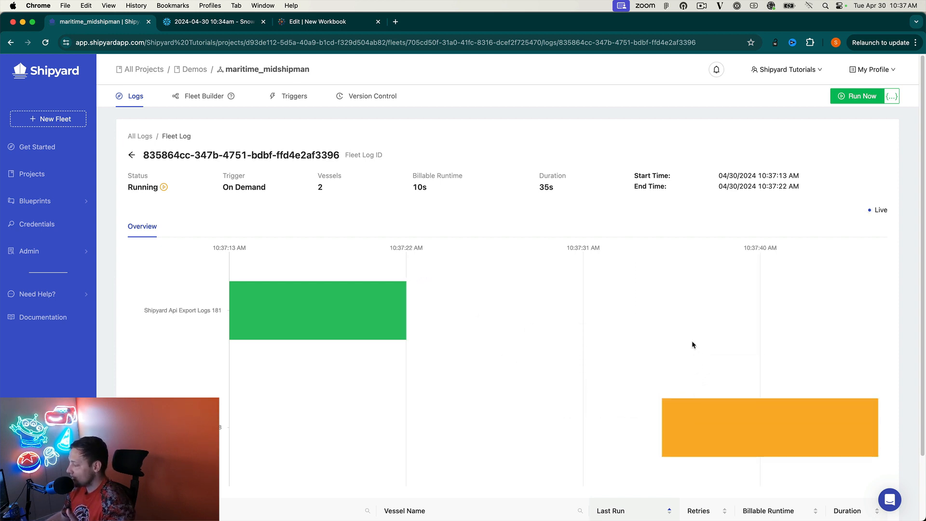
pyautogui.scroll(-3, 580, 352)
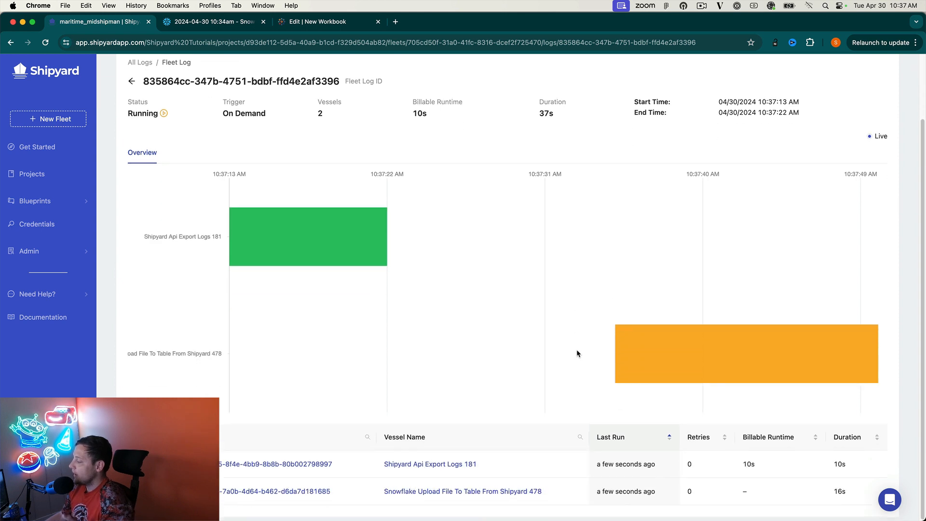
pyautogui.scroll(1, 577, 353)
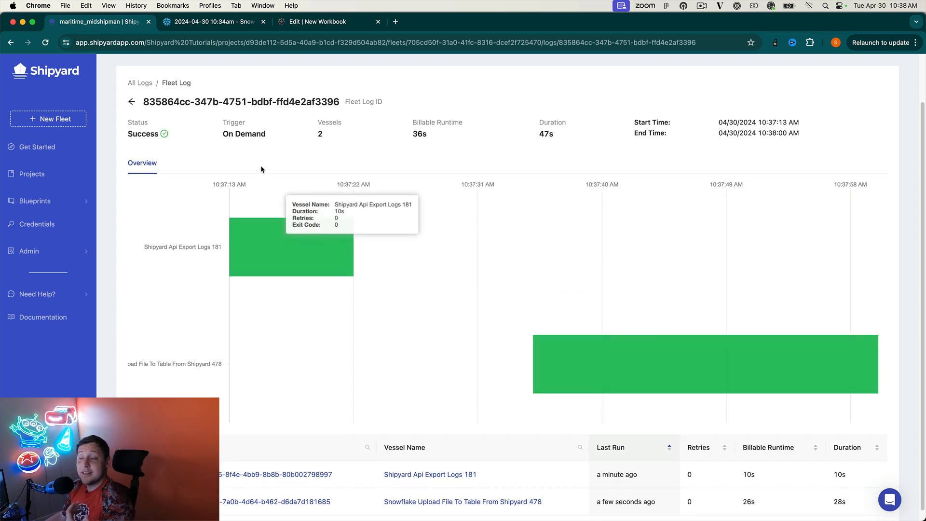
# Run 'select * from DEMO_DB.SNOWFLAKE_VIDEO.SHIPYARD_LOGS' in the Snowflake worksheet.
pyautogui.click(212, 22)
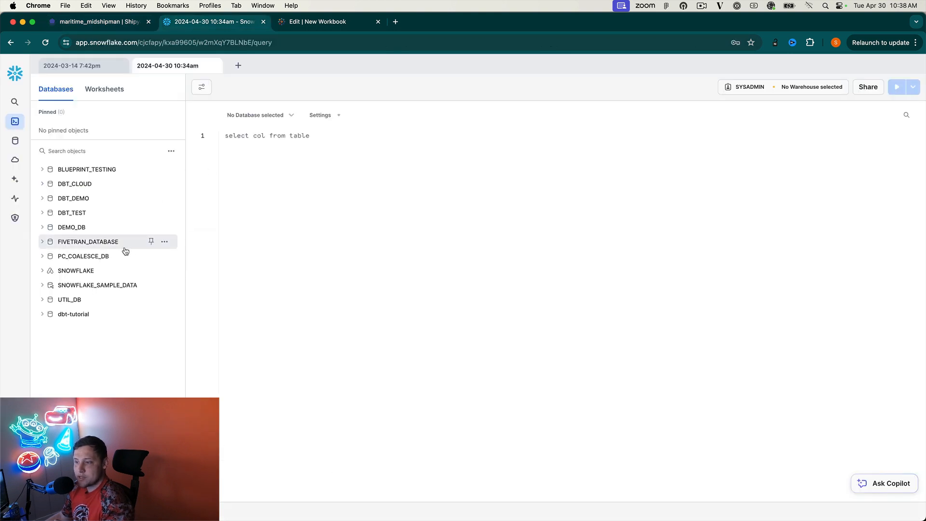
pyautogui.click(68, 233)
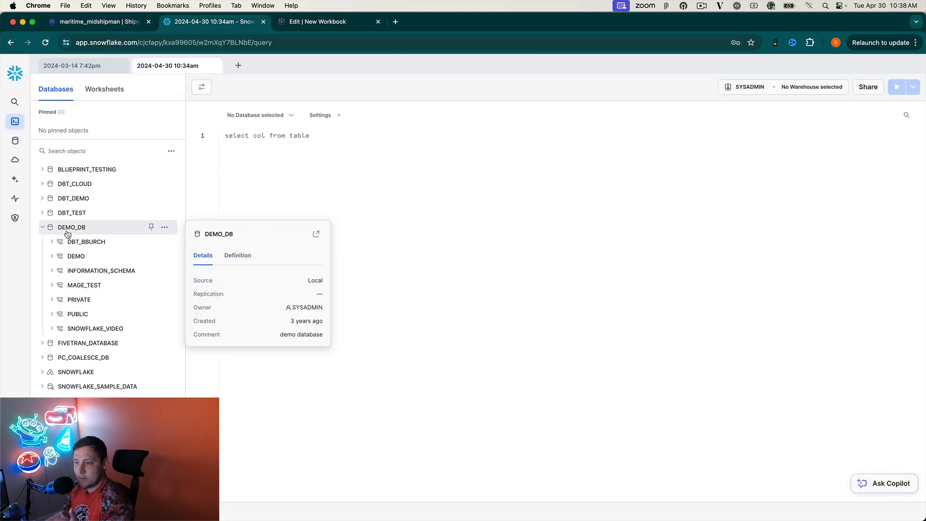
pyautogui.click(96, 329)
pyautogui.click(92, 344)
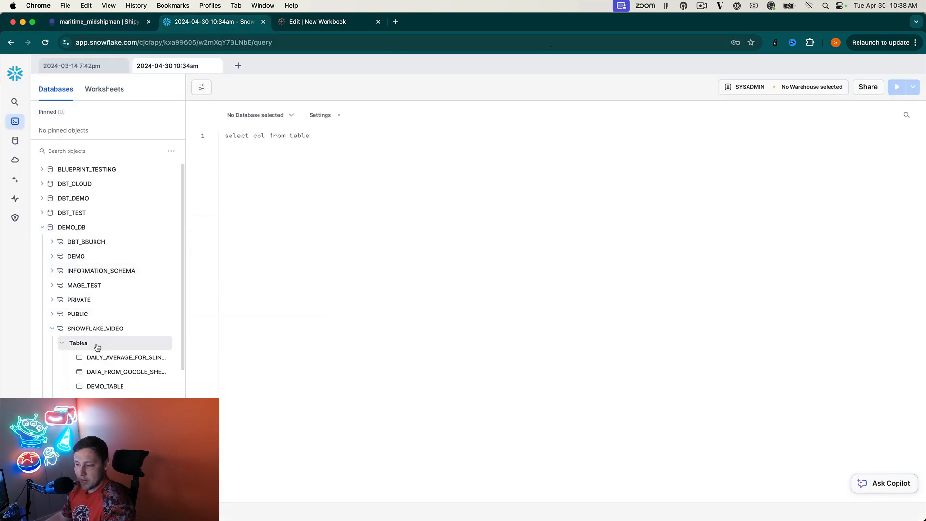
pyautogui.scroll(-3, 98, 347)
pyautogui.scroll(-1, 98, 347)
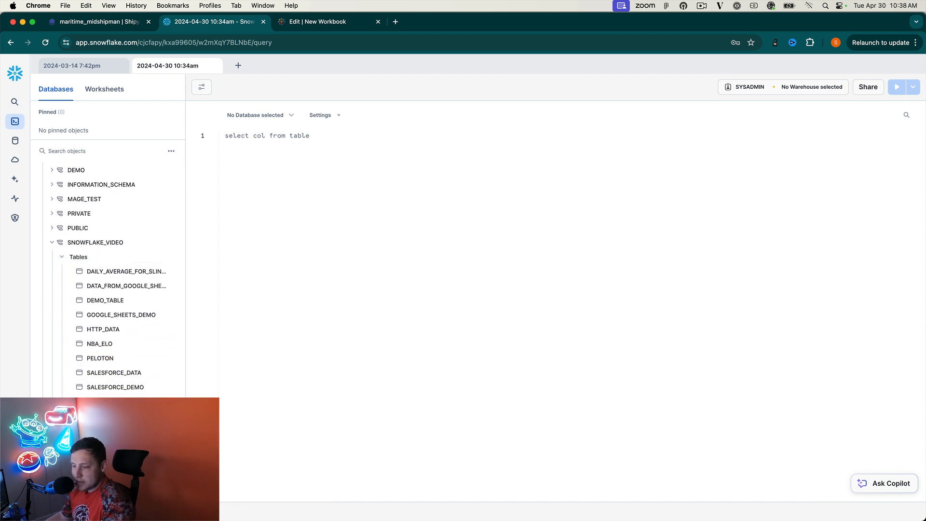
pyautogui.click(145, 435)
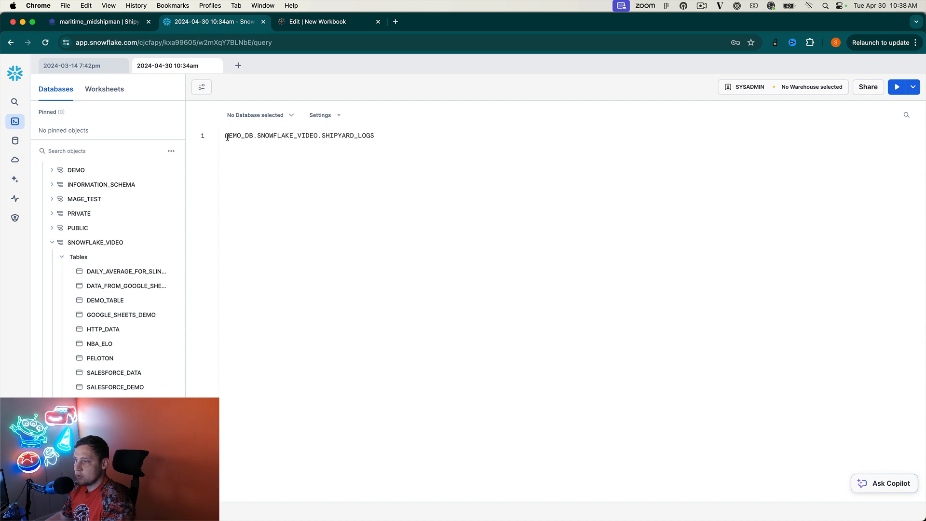
pyautogui.click(224, 135)
pyautogui.write('select * from')
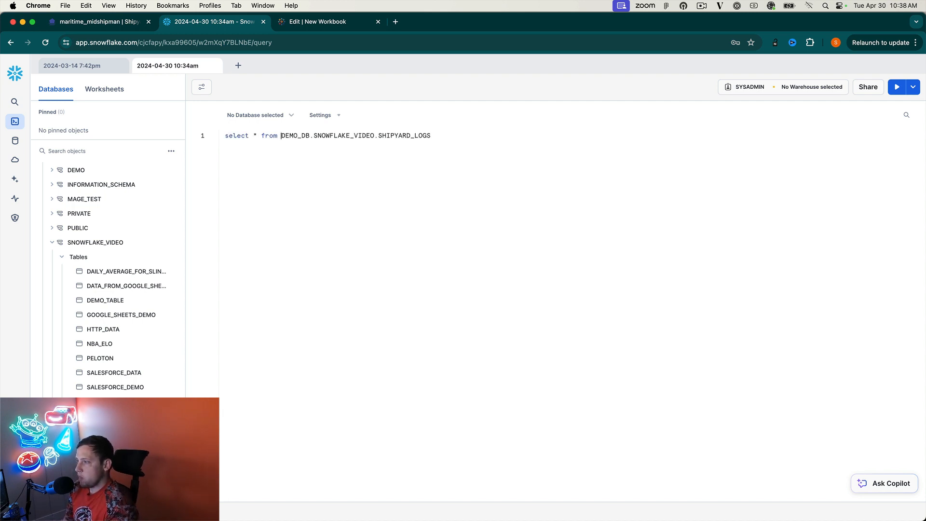
pyautogui.press('super+Return')
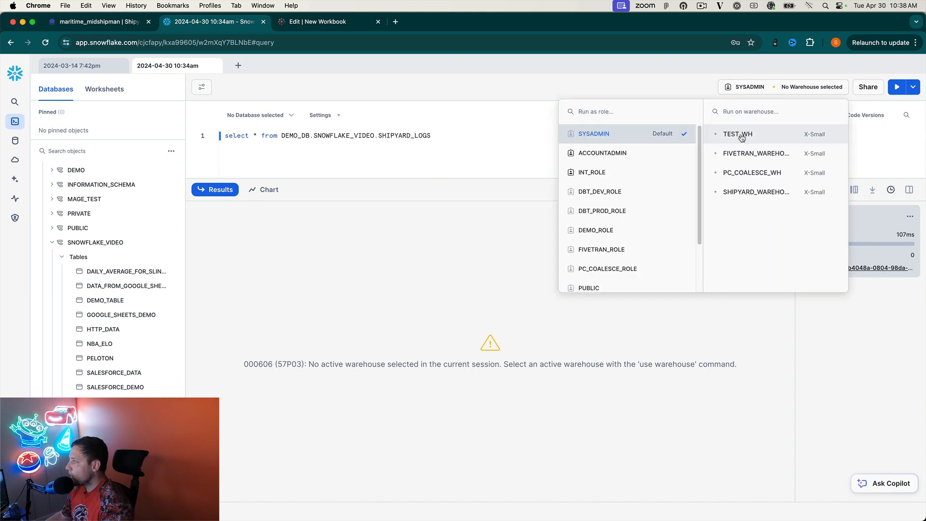
# Rerun the query on the TEST_WH warehouse and check the Fleet ID and Fleet Name values.
pyautogui.click(737, 136)
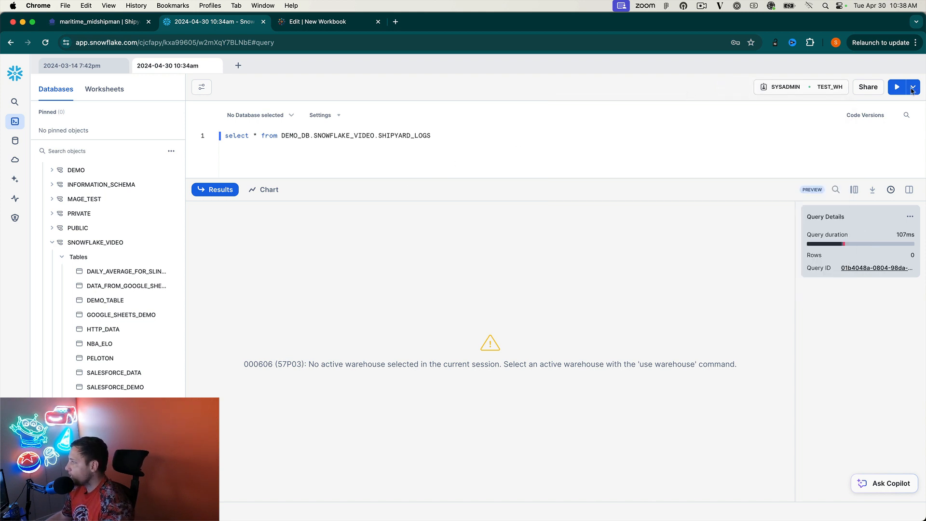
pyautogui.click(897, 86)
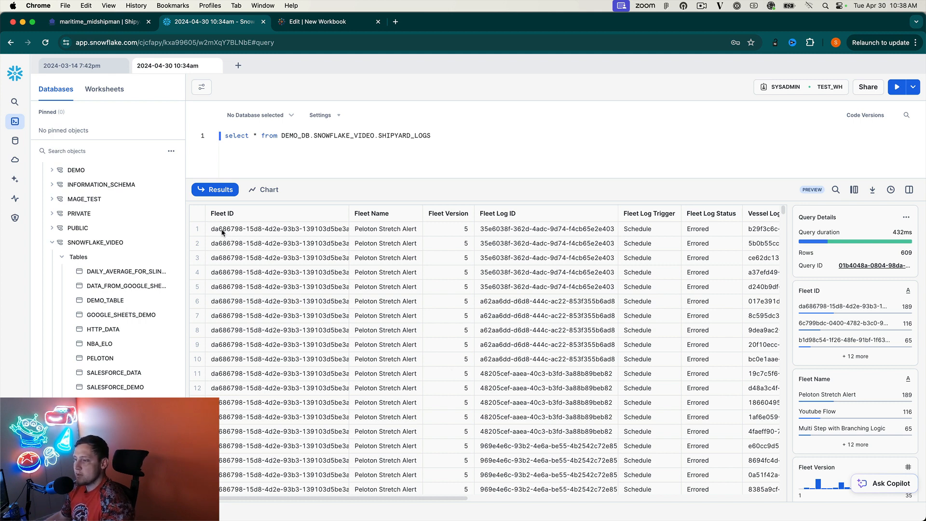
pyautogui.moveTo(222, 231); pyautogui.dragTo(310, 238)
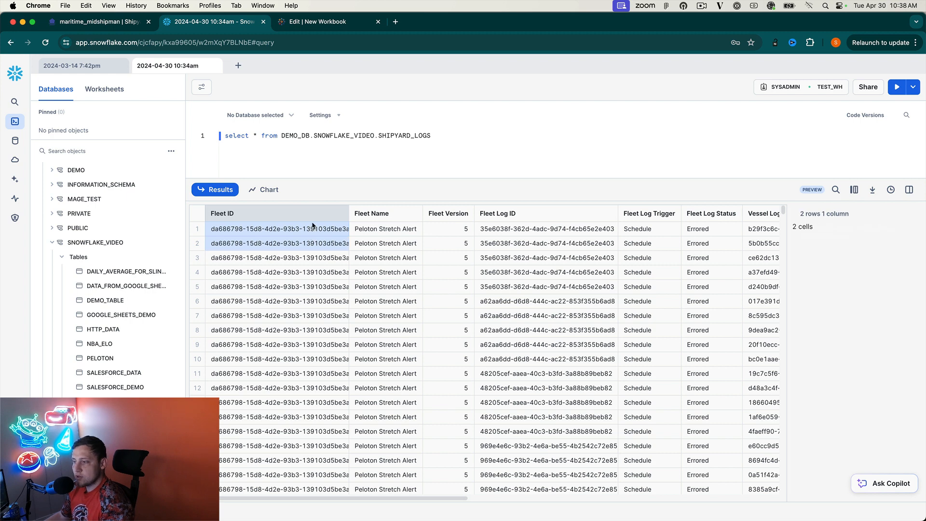
pyautogui.click(367, 241)
pyautogui.click(369, 230)
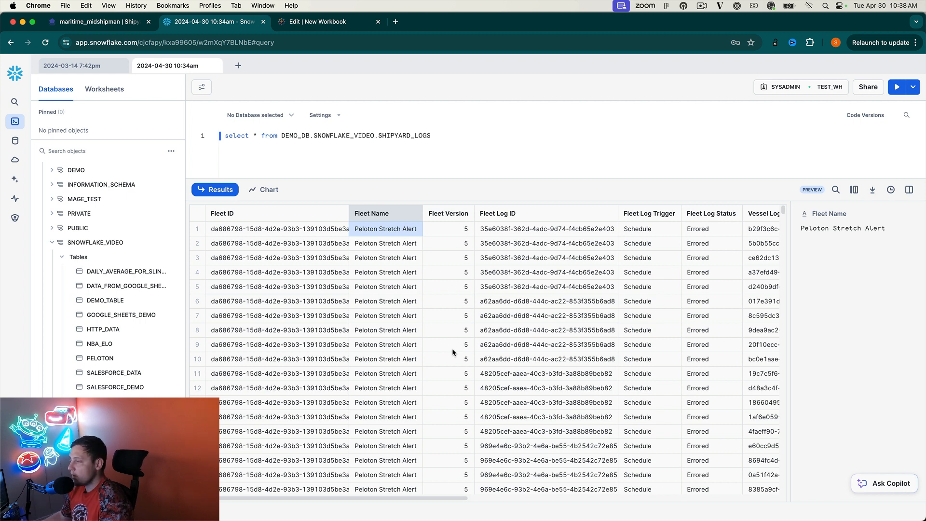
# Scroll sideways through the SHIPYARD_LOGS results to review vessel statuses and exit codes.
pyautogui.moveTo(425, 497); pyautogui.dragTo(494, 500)
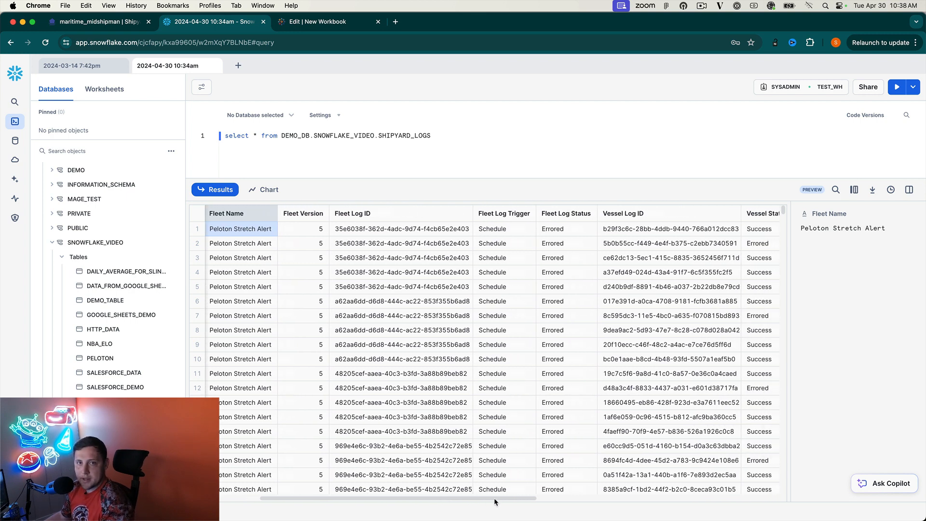
pyautogui.moveTo(494, 500); pyautogui.dragTo(535, 498)
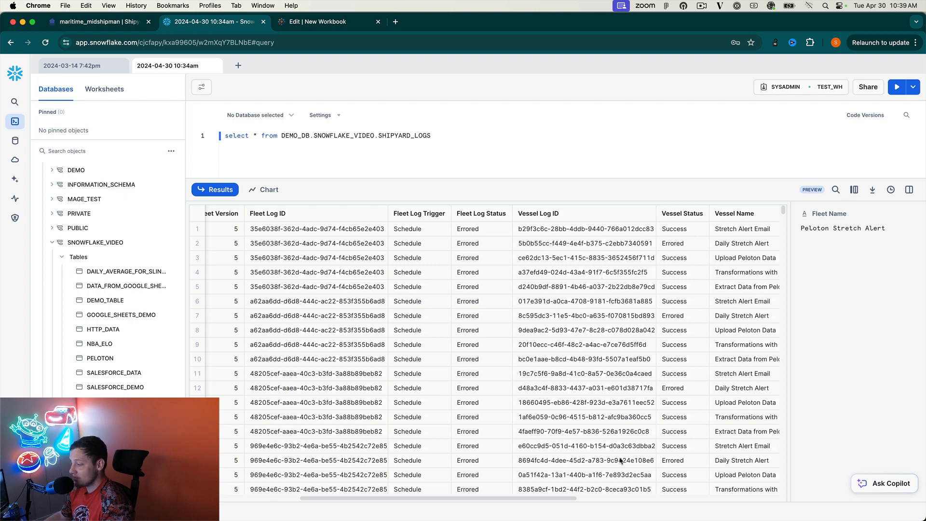
pyautogui.moveTo(538, 496); pyautogui.dragTo(418, 494)
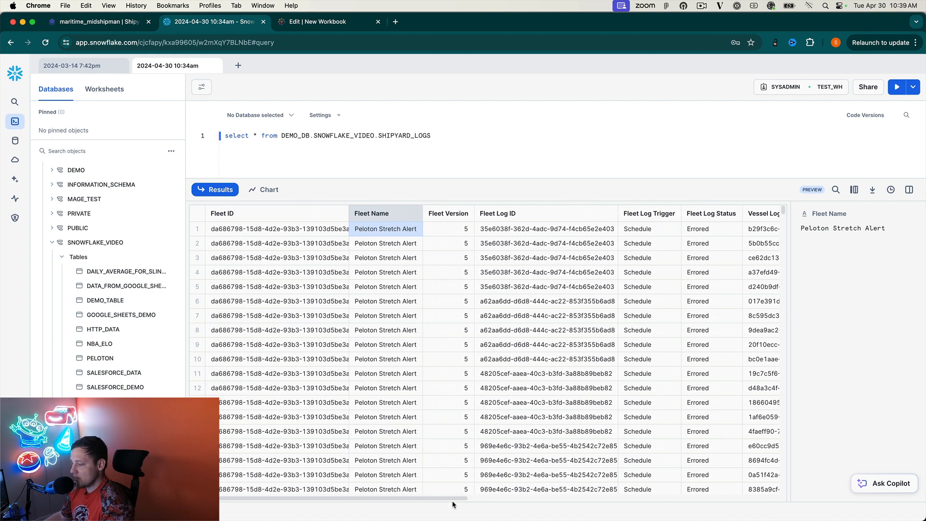
pyautogui.moveTo(453, 500); pyautogui.dragTo(626, 492)
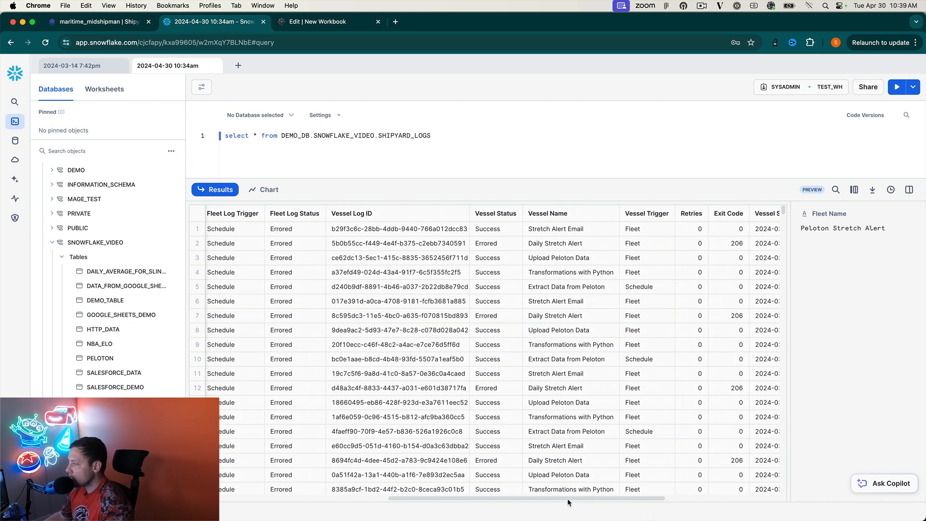
pyautogui.moveTo(568, 499); pyautogui.dragTo(683, 503)
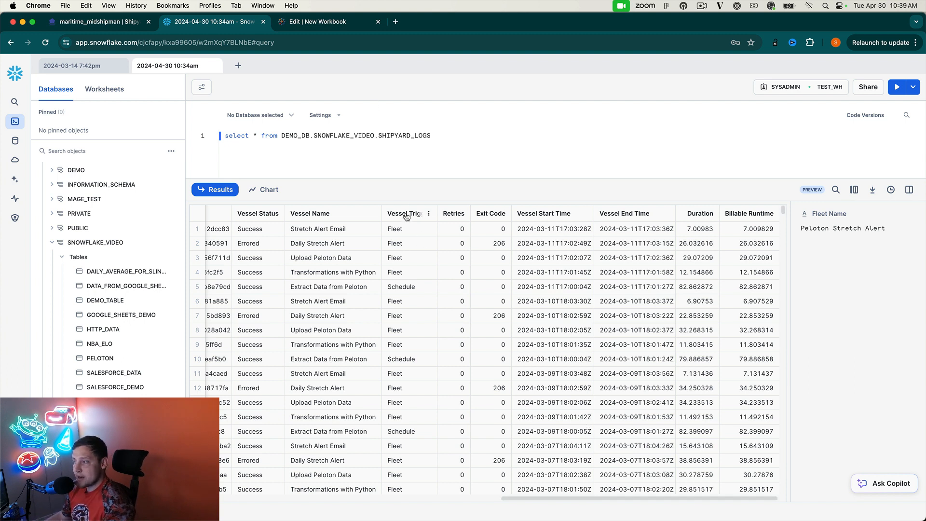
# Start a new data connection in the Tableau workbook using the Snowflake connector.
pyautogui.click(318, 27)
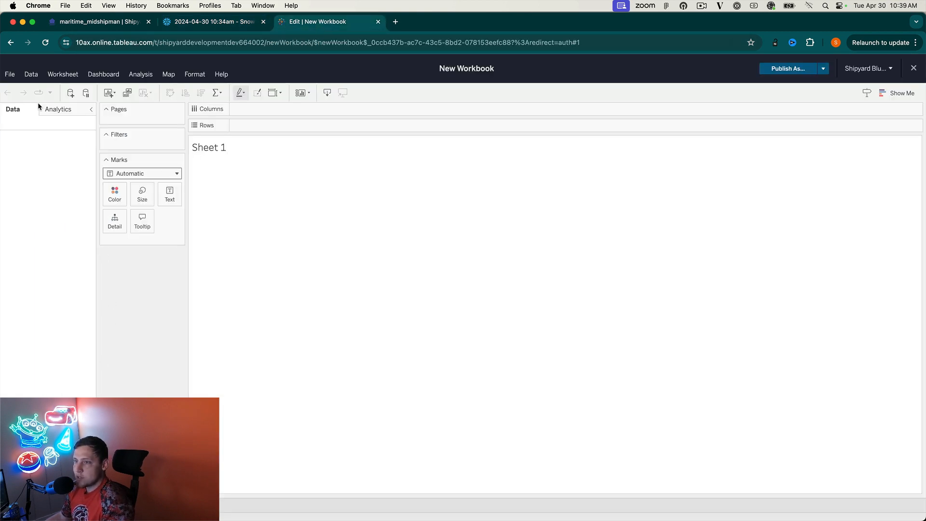
pyautogui.click(31, 75)
pyautogui.click(43, 89)
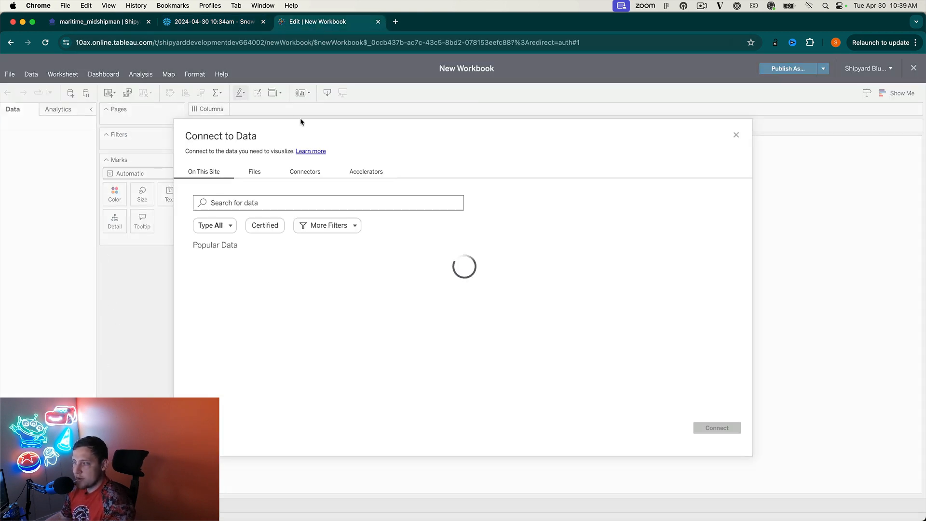
pyautogui.click(305, 172)
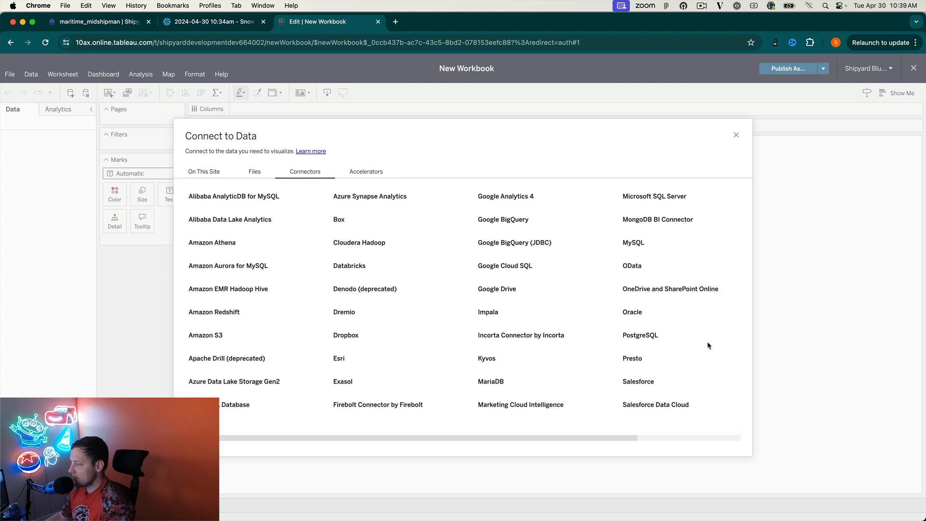
pyautogui.moveTo(612, 439); pyautogui.dragTo(741, 440)
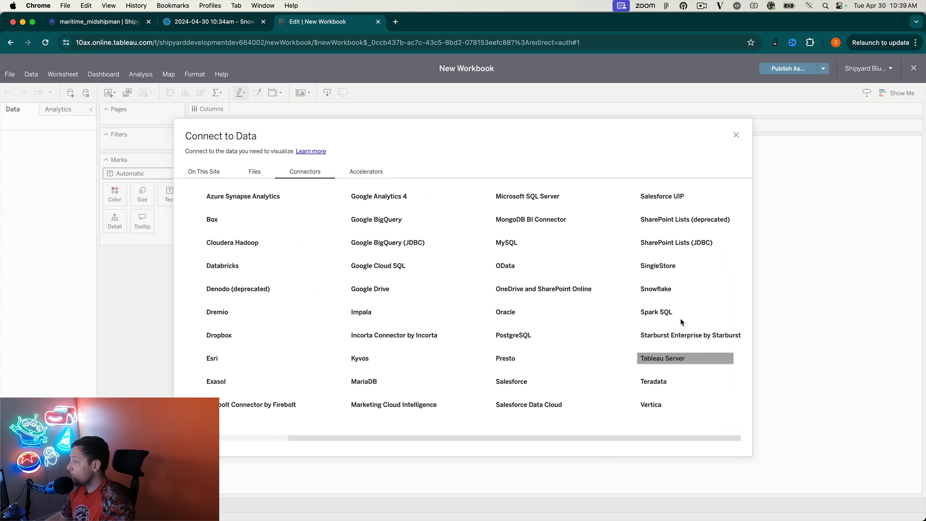
pyautogui.click(675, 291)
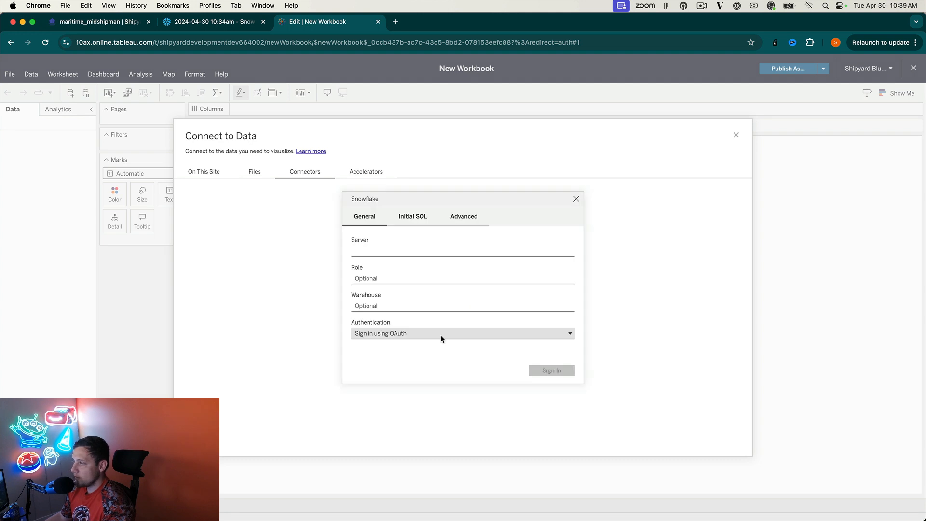
# Fill in the Snowflake server address from the password manager.
pyautogui.click(422, 250)
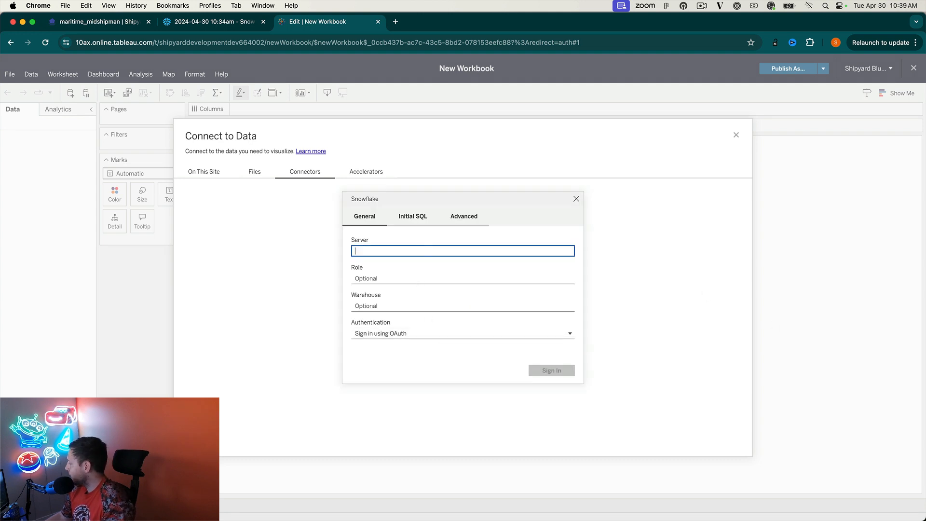
pyautogui.press('super+Tab')
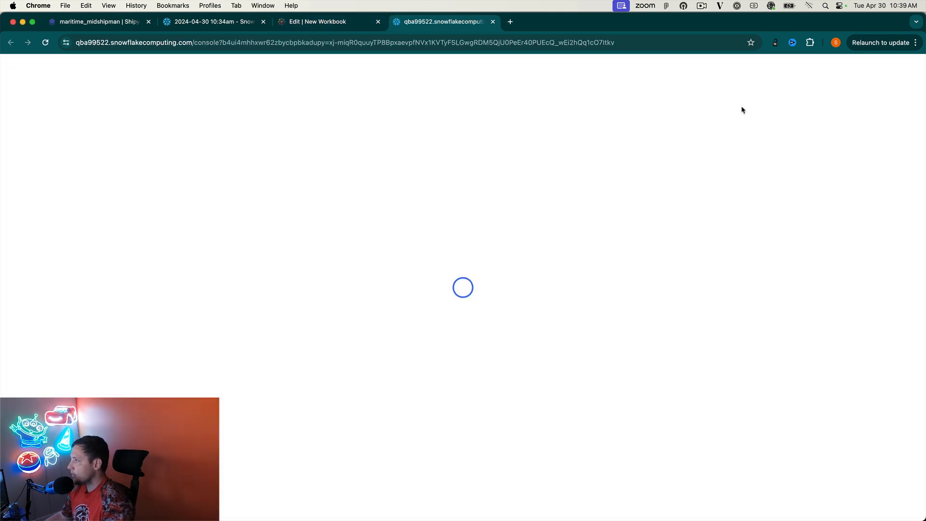
pyautogui.click(493, 22)
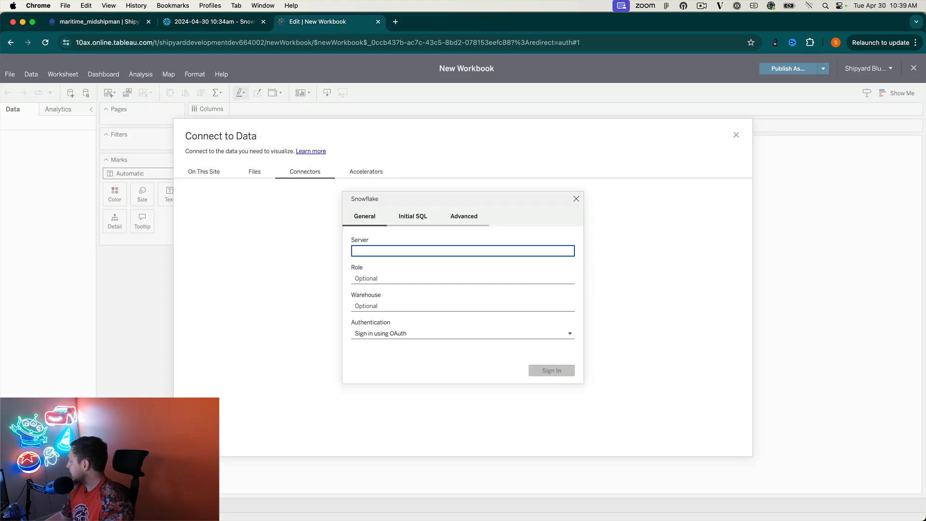
pyautogui.press('super+Tab')
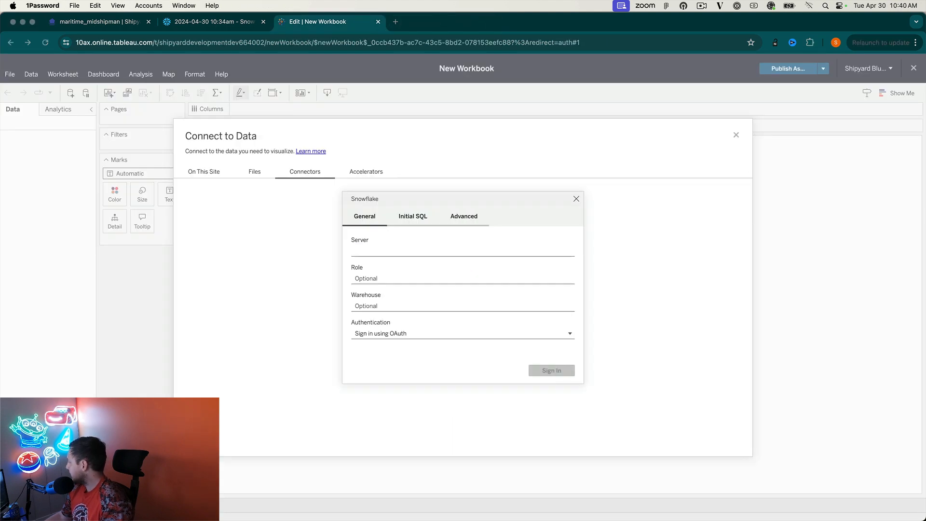
pyautogui.click(370, 251)
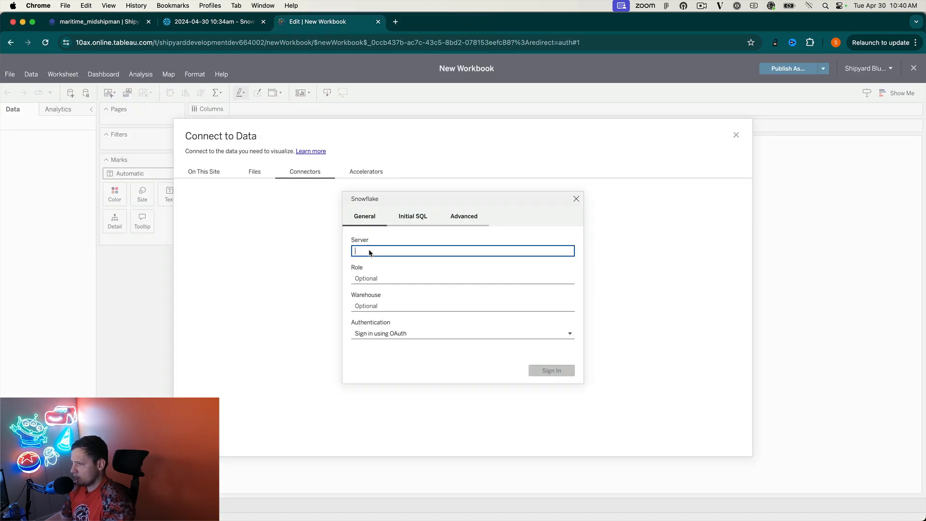
pyautogui.write('https://qba99522.snowflakecomputing.com/console')
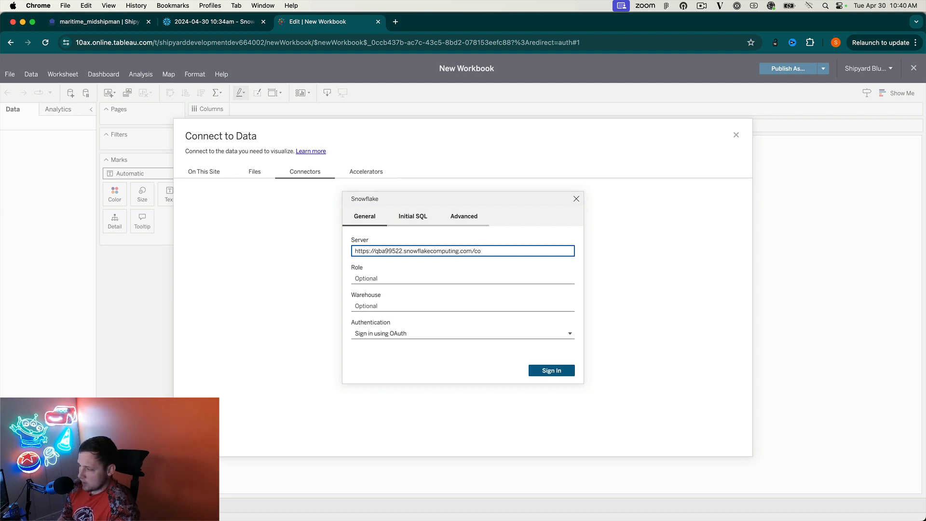
# Use Username and Password authentication, enter the account username and password, and sign in.
pyautogui.click(391, 332)
pyautogui.click(389, 359)
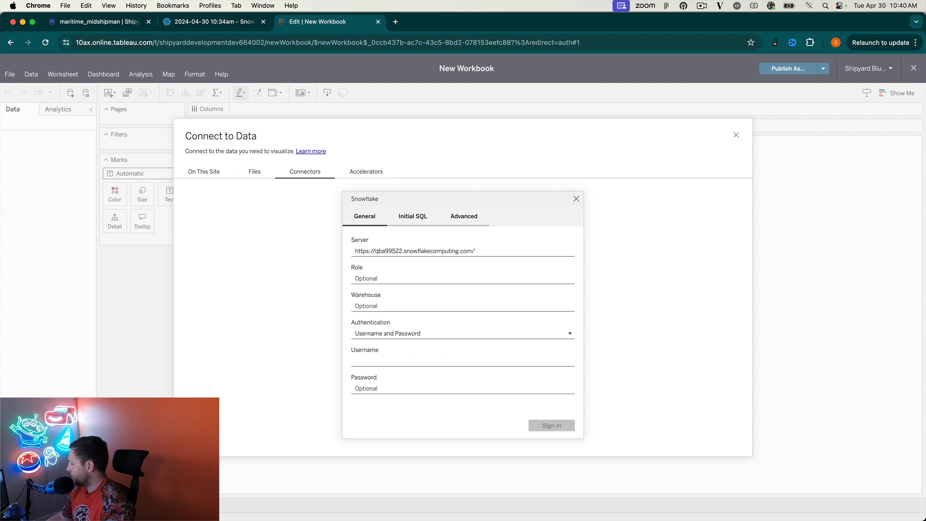
pyautogui.press('super+Tab')
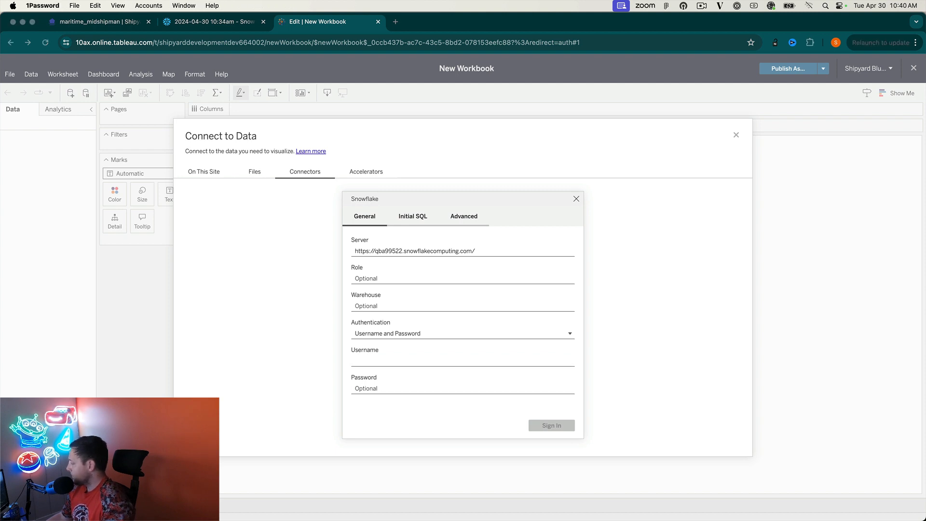
pyautogui.press('super+Tab')
pyautogui.click(395, 360)
pyautogui.write('shipyardtech')
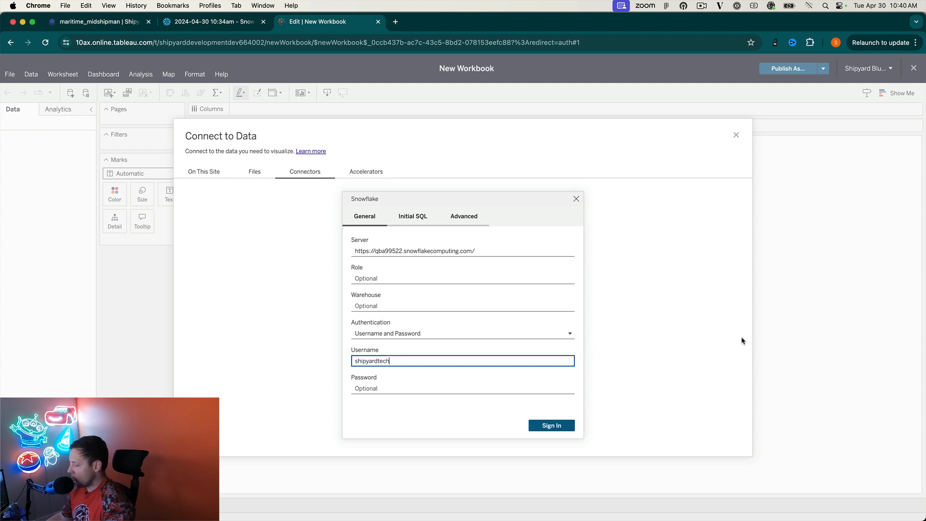
pyautogui.press('super+Tab')
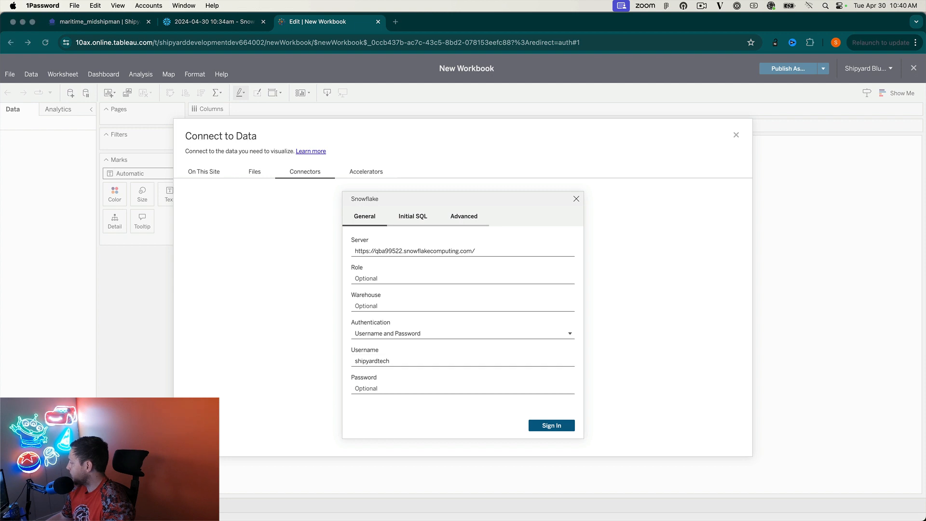
pyautogui.click(384, 387)
pyautogui.press('super+v')
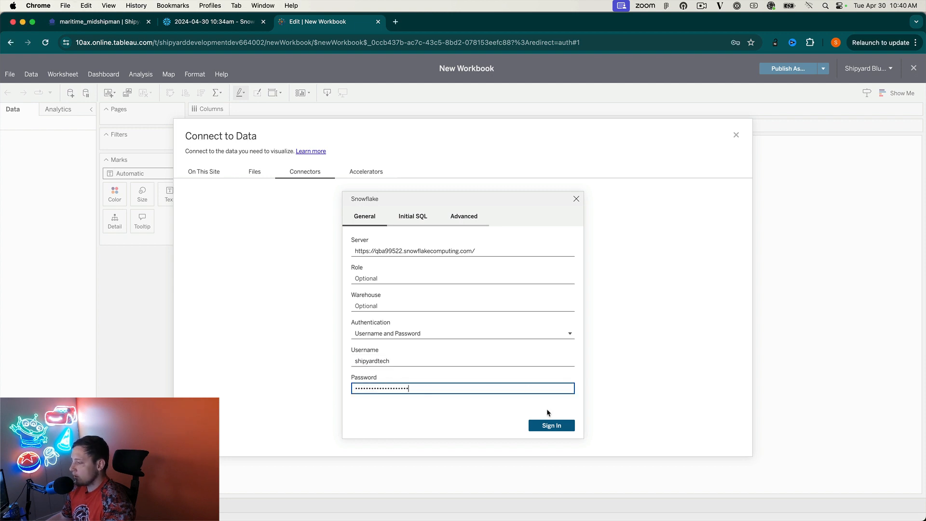
pyautogui.click(545, 424)
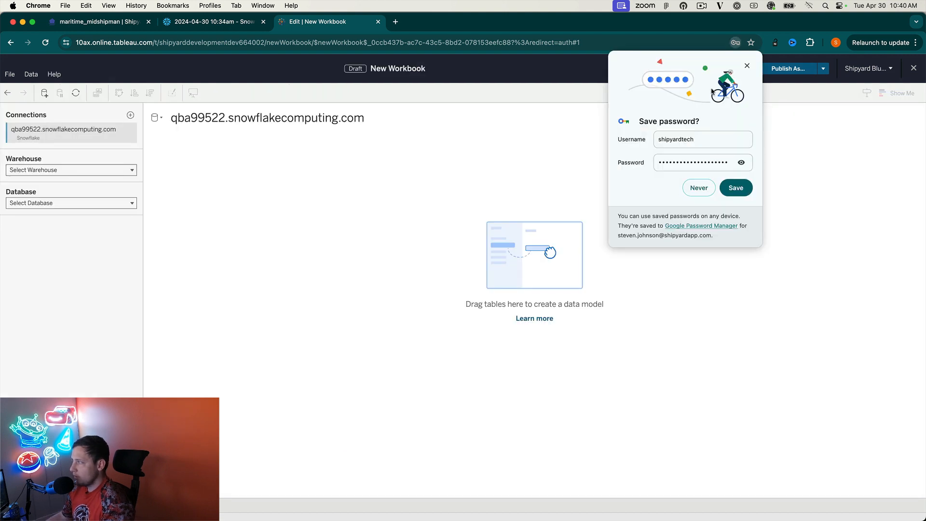
# Choose warehouse TEST_WH, database DEMO_DB and schema SNOWFLAKE_VIDEO for the connection.
pyautogui.click(748, 65)
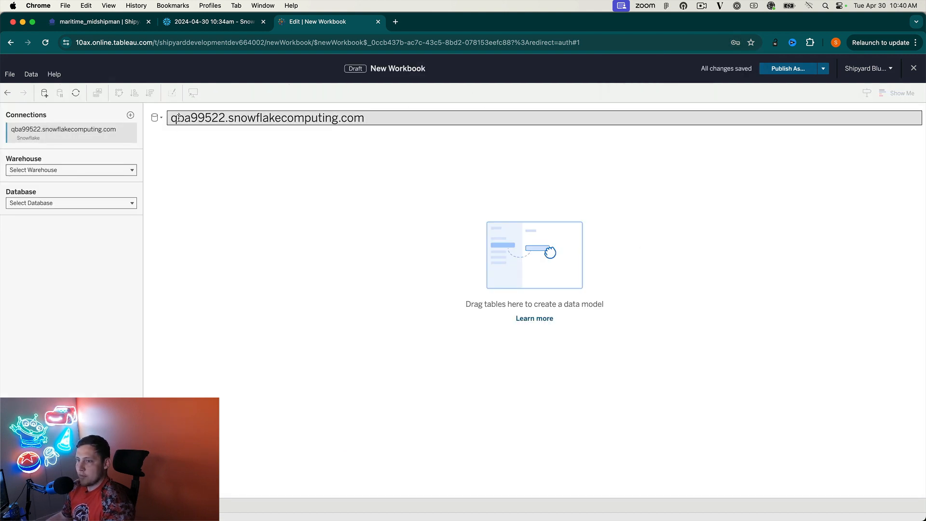
pyautogui.click(76, 172)
pyautogui.click(62, 231)
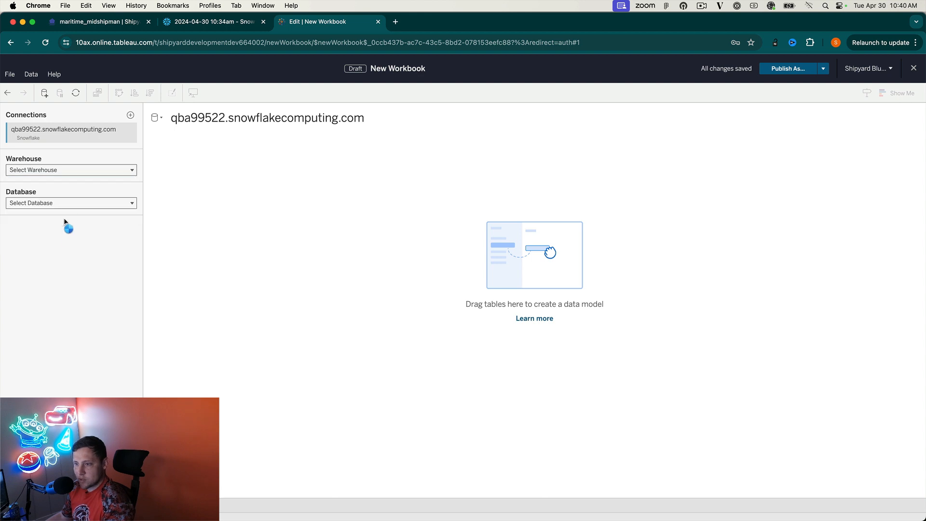
pyautogui.click(72, 202)
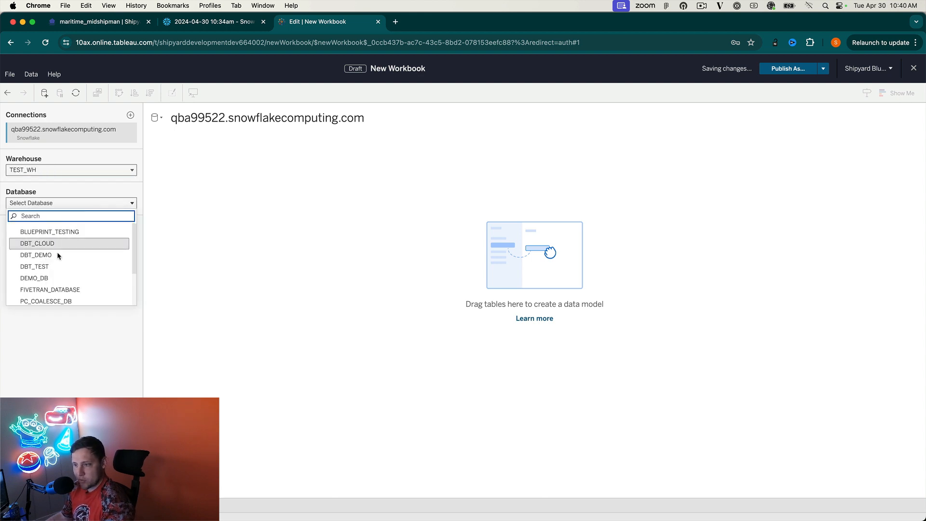
pyautogui.click(42, 276)
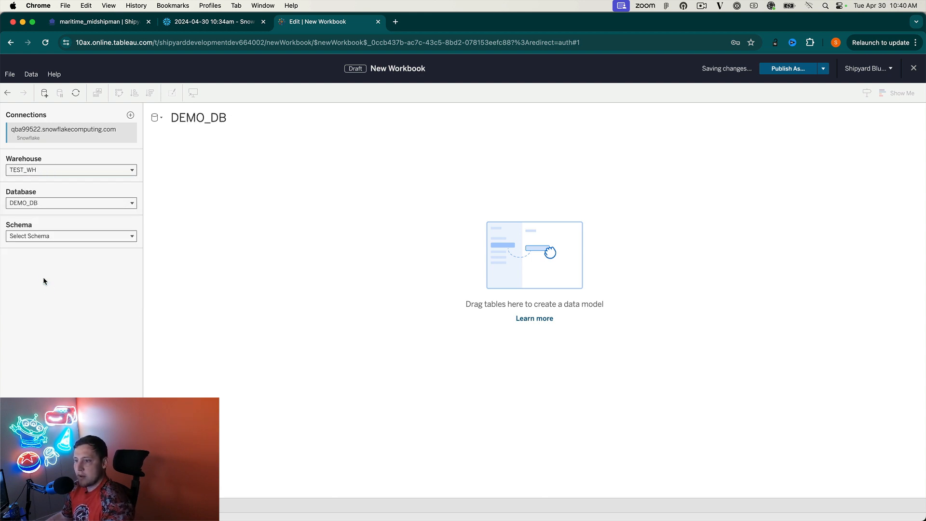
pyautogui.click(44, 236)
pyautogui.click(43, 311)
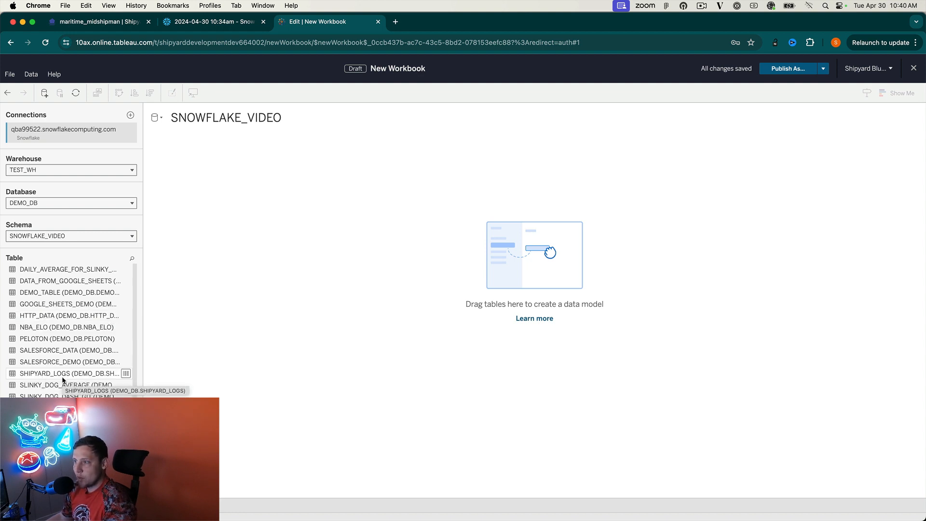
# Add SHIPYARD_LOGS to the data model, load its 609 rows, and go to Sheet 1.
pyautogui.moveTo(103, 377); pyautogui.dragTo(360, 258)
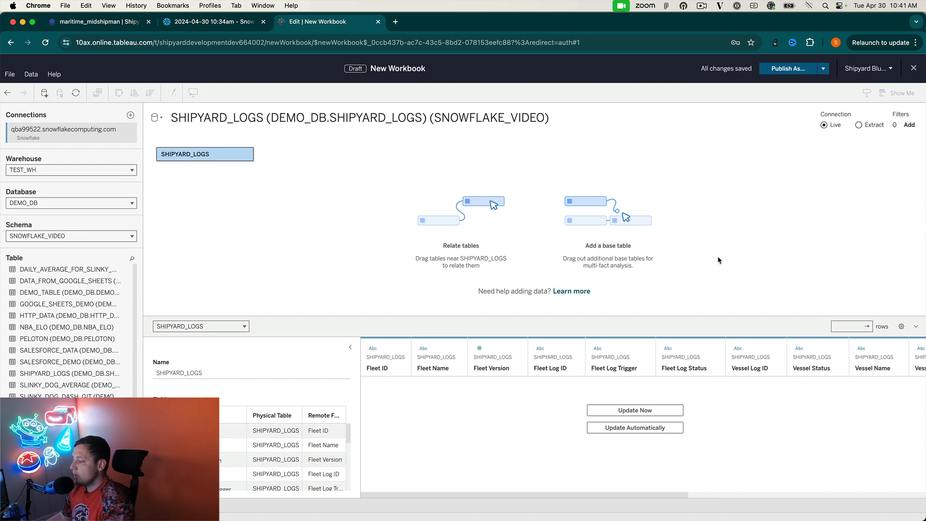
pyautogui.click(647, 411)
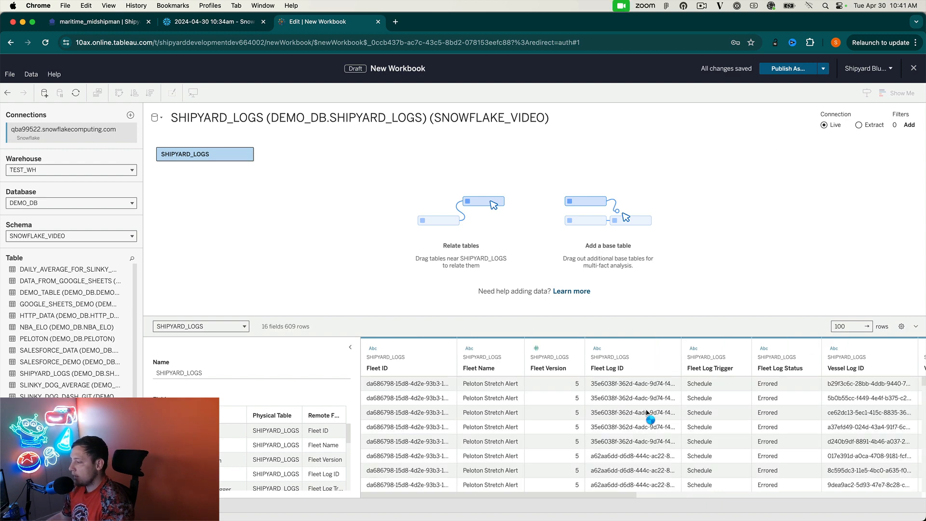
pyautogui.moveTo(461, 496); pyautogui.dragTo(434, 497)
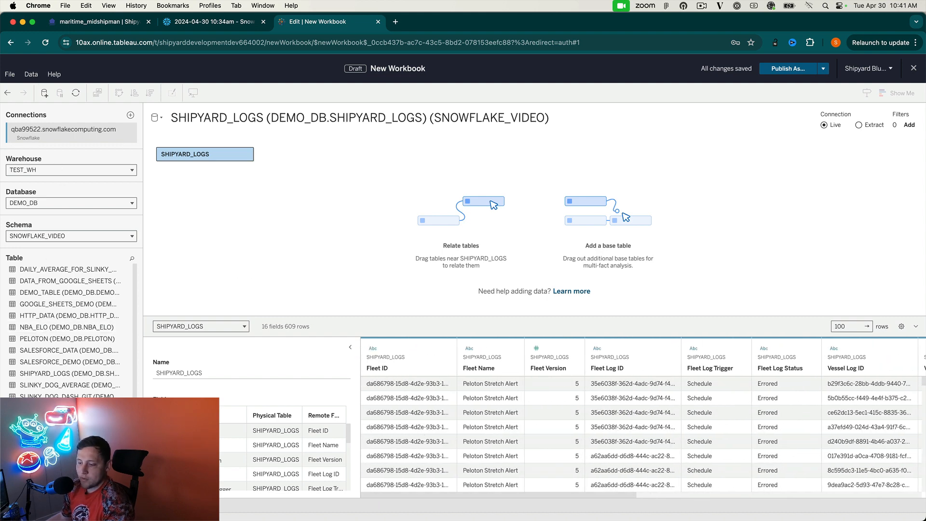
pyautogui.click(66, 505)
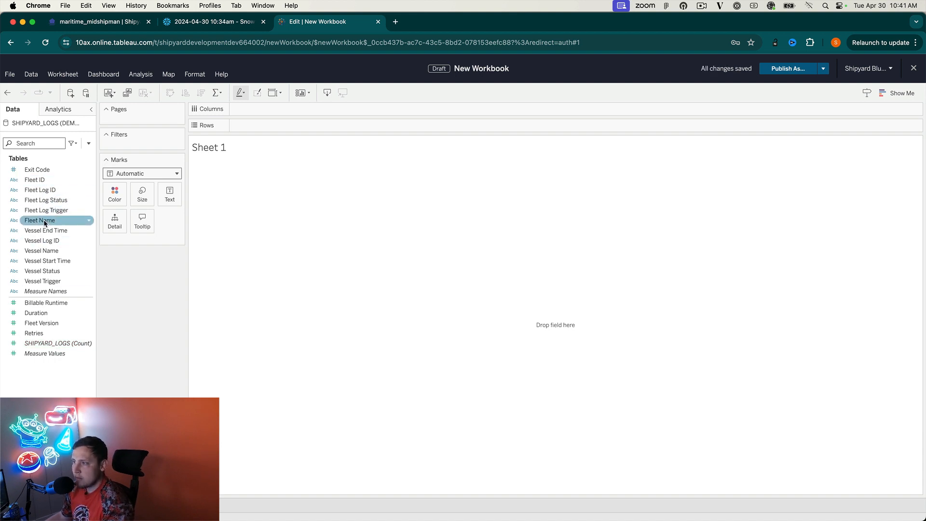
# Put Fleet Name on Columns and Billable Runtime on Rows to chart runtime per fleet.
pyautogui.moveTo(44, 223); pyautogui.dragTo(268, 111)
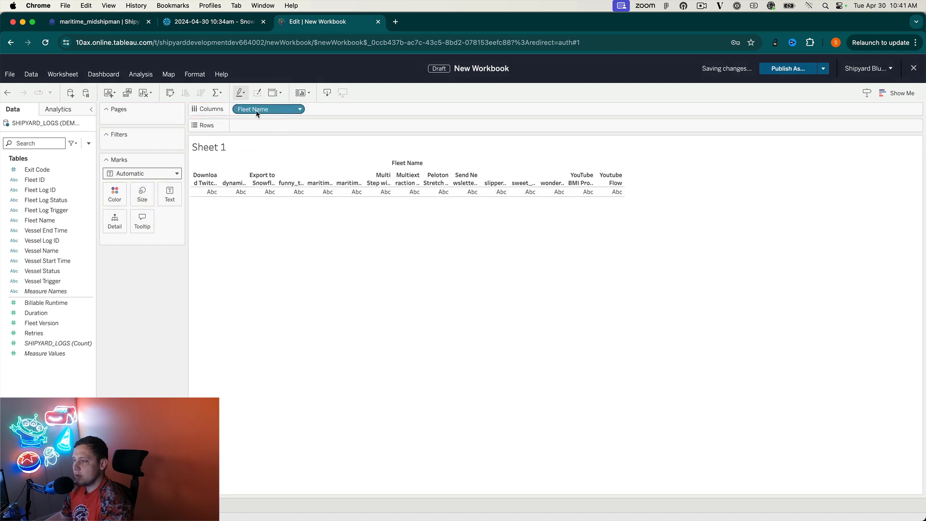
pyautogui.moveTo(39, 303)
pyautogui.mouseDown()
pyautogui.moveTo(121, 276)
pyautogui.moveTo(246, 126)
pyautogui.mouseUp()
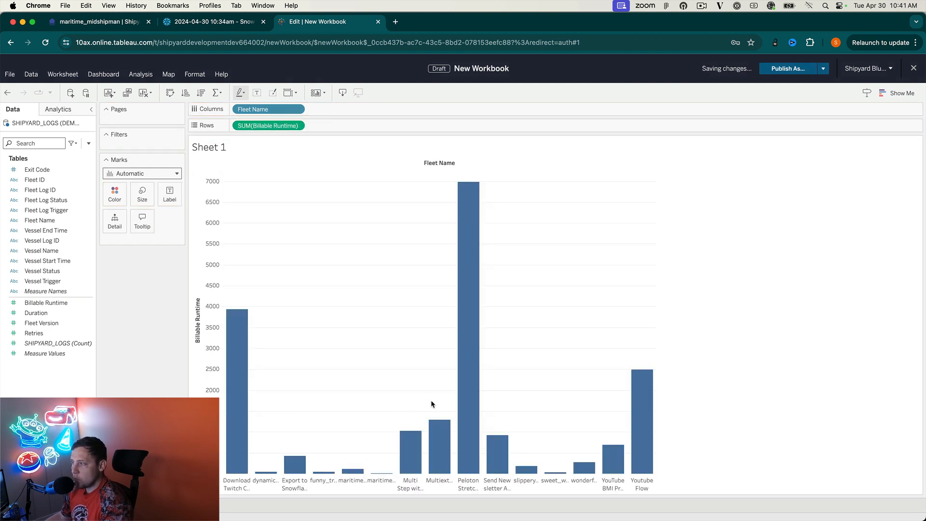
pyautogui.moveTo(468, 374)
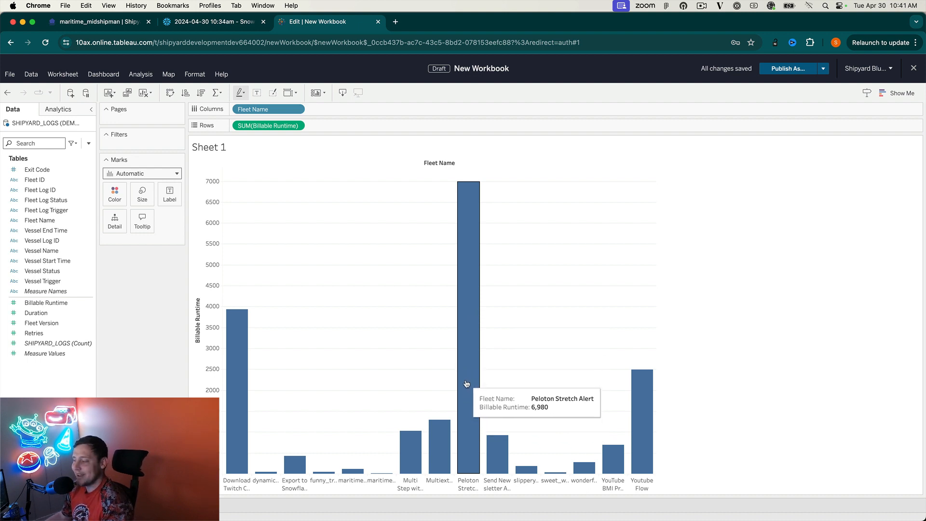
pyautogui.moveTo(234, 407)
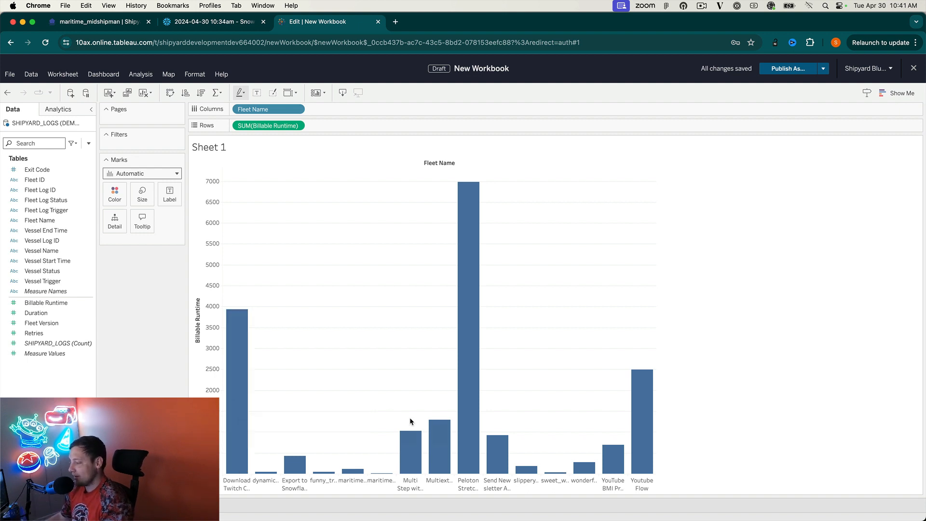
pyautogui.moveTo(649, 432)
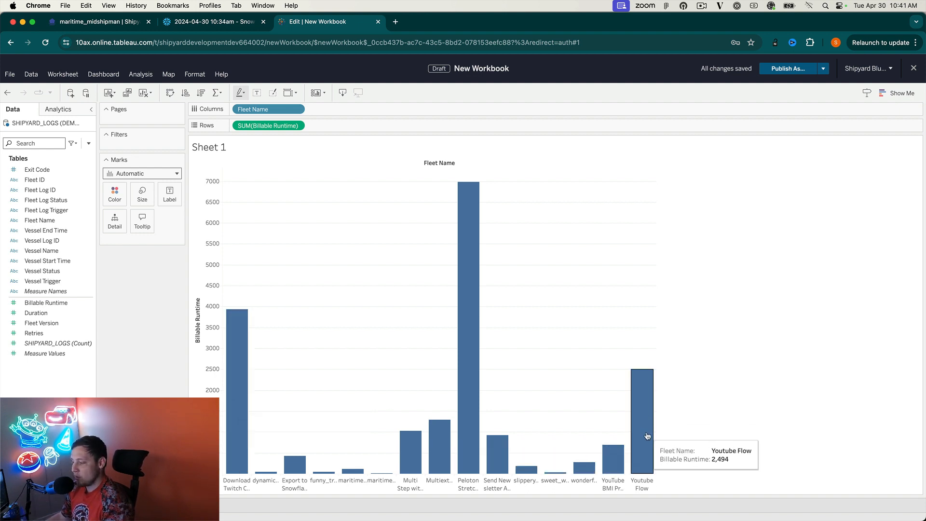
pyautogui.moveTo(434, 466)
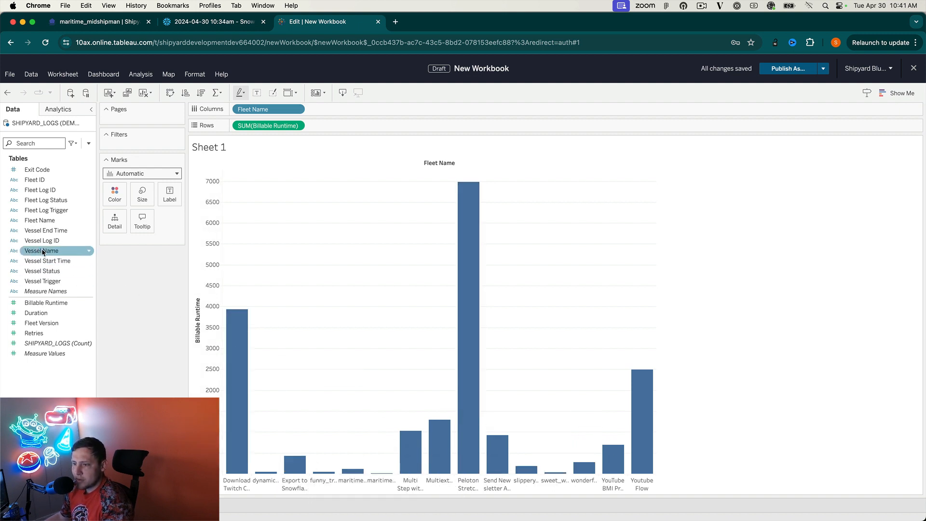
# Add Vessel Name to Columns after Fleet Name, giving one Billable Runtime bar per vessel.
pyautogui.moveTo(41, 251); pyautogui.dragTo(354, 109)
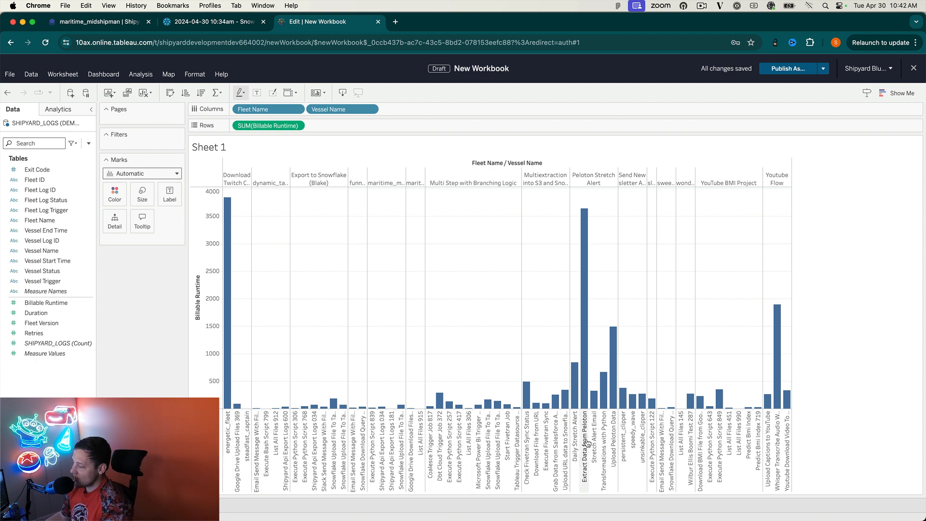
pyautogui.moveTo(590, 336)
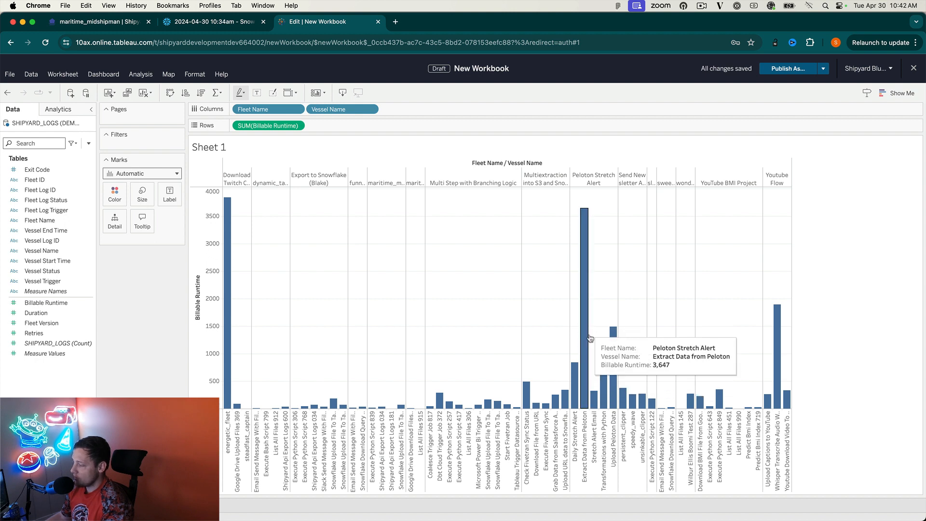
pyautogui.moveTo(780, 365)
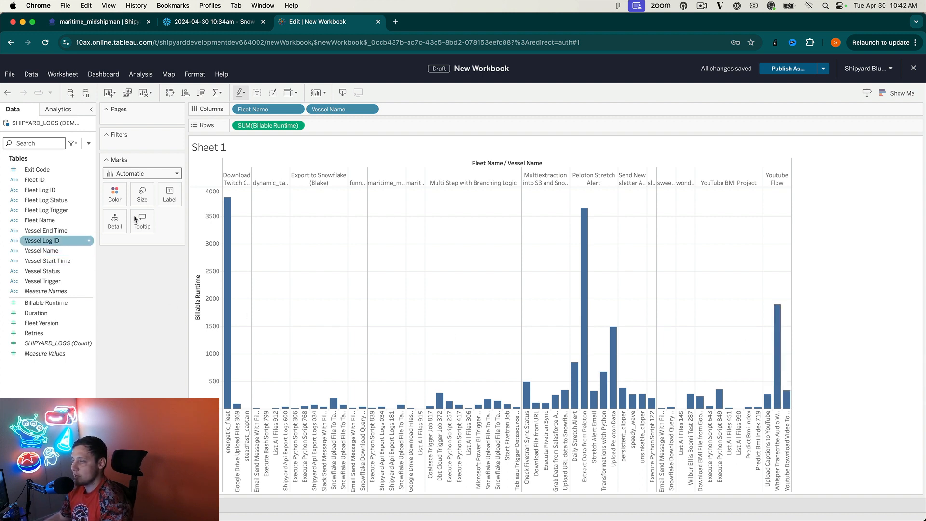
pyautogui.moveTo(225, 273)
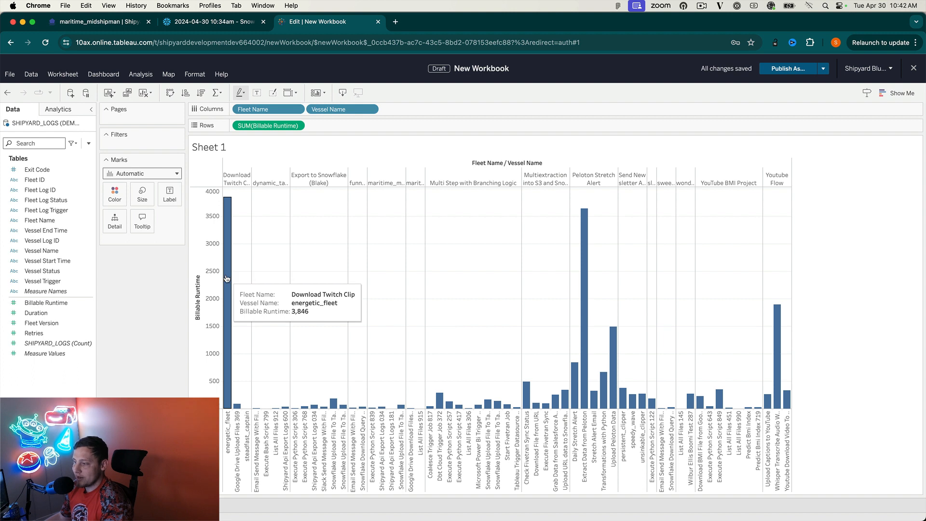